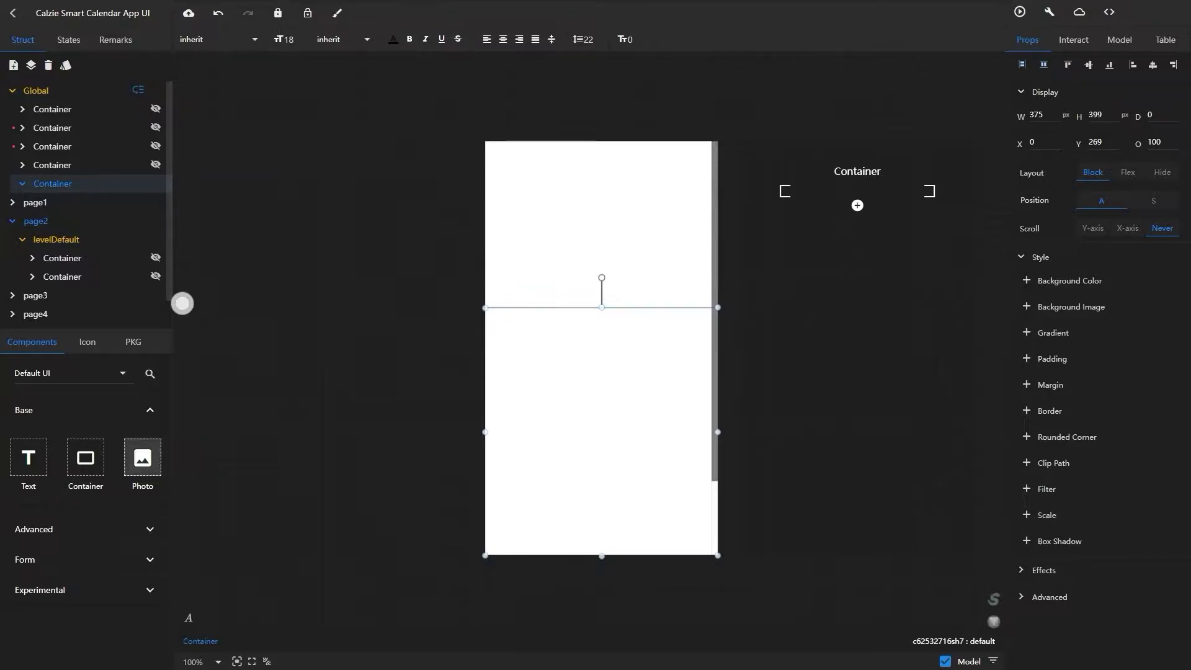
- Add a container inside the selected global container, 375 px wide with its X position at 0
left_click_drag(86, 457, 510, 368)
left_click(510, 434)
double_click(1038, 115)
type("375")
key("Return")
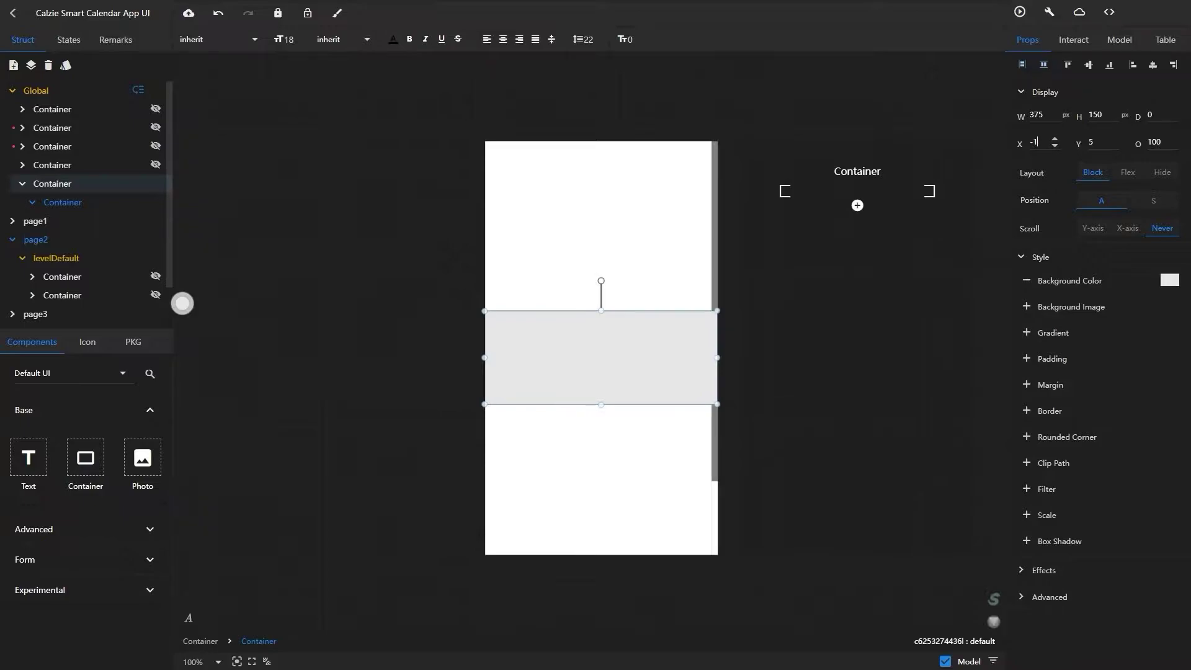
key("ctrl+a")
type("0")
key("Return")
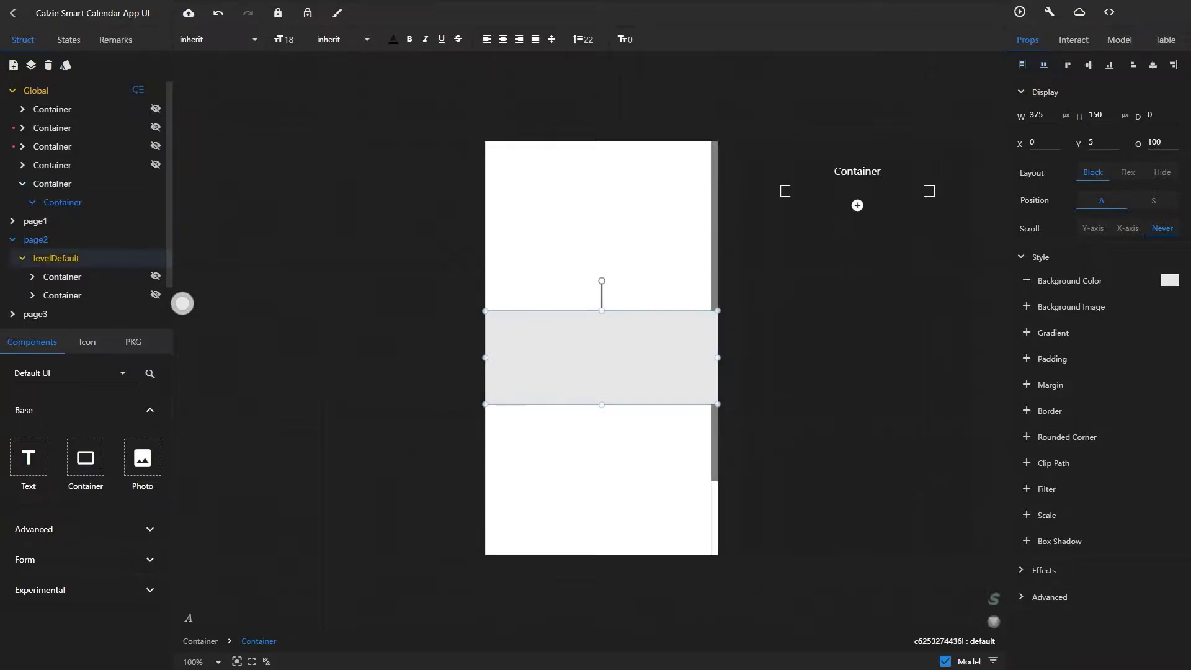
- Stretch the new container to about 176 px high with Y at about 1, and remove its background color
mouse_move(602, 405)
left_mouse_down()
mouse_move(601, 434)
mouse_move(602, 417)
left_mouse_up()
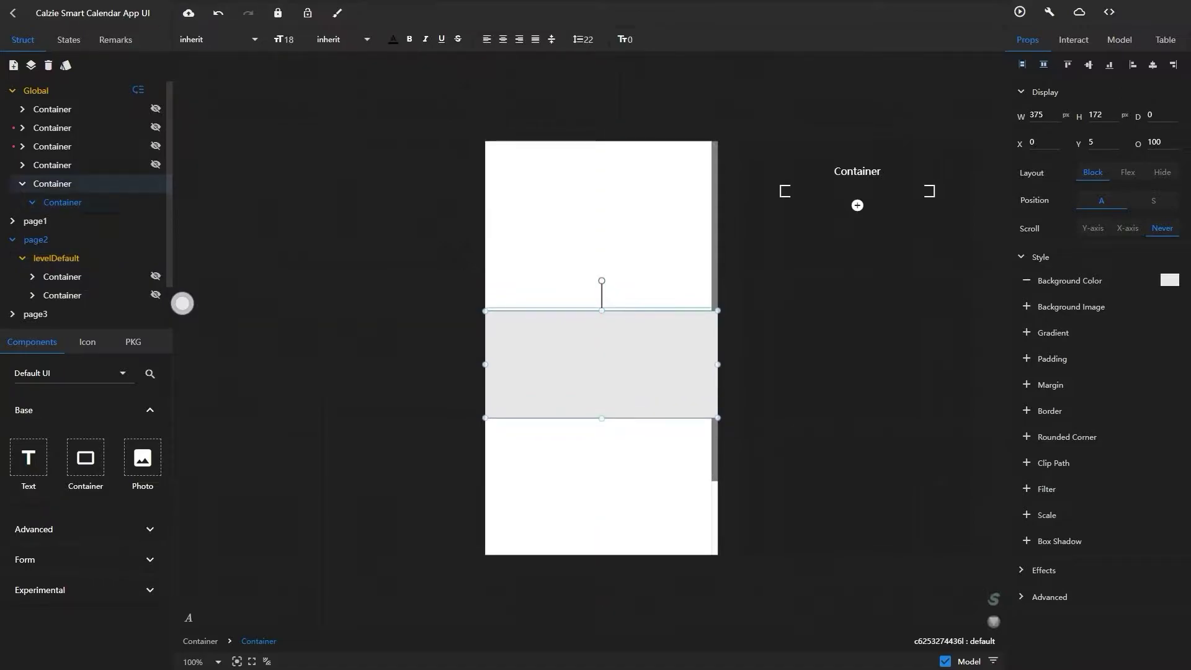
left_click_drag(602, 311, 602, 308)
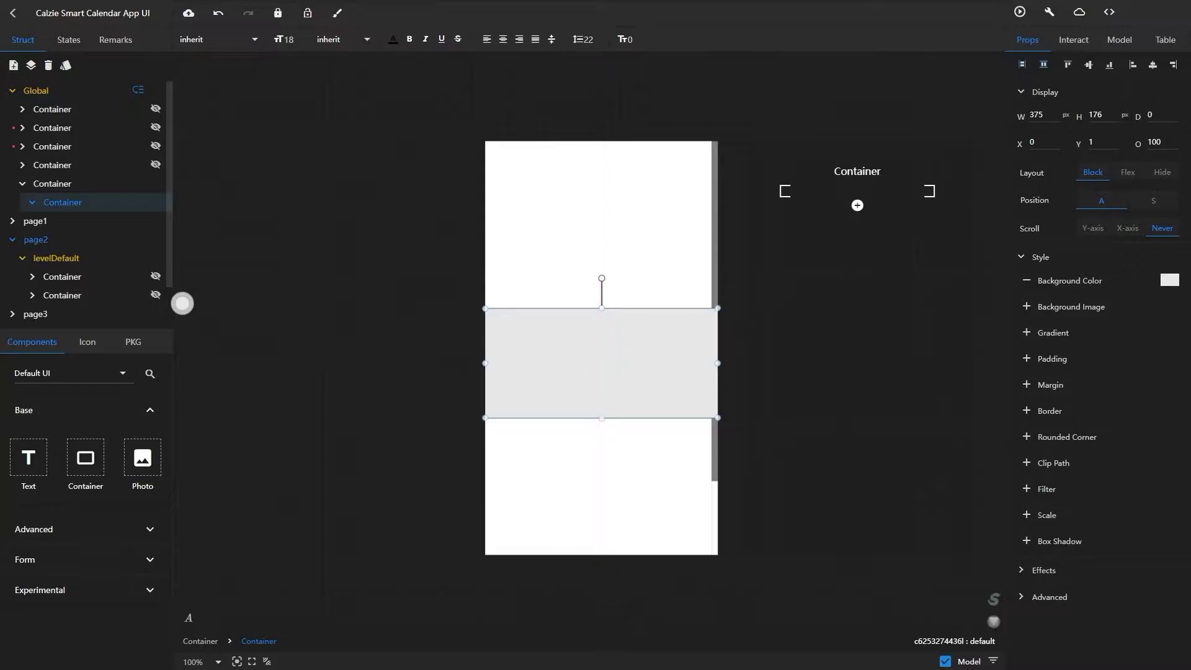
left_click(1027, 280)
- Nest another container inside it, set the width to 375 px and shorten it from above to about 67 px high
left_click_drag(86, 457, 558, 361)
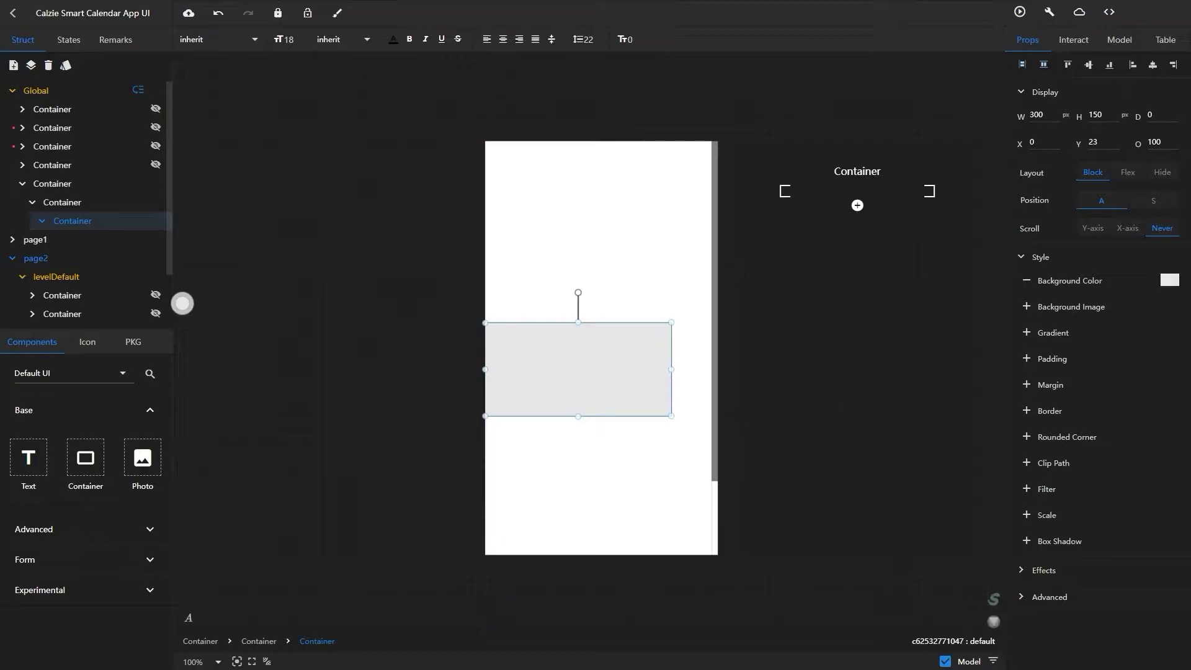
double_click(1034, 115)
type("375")
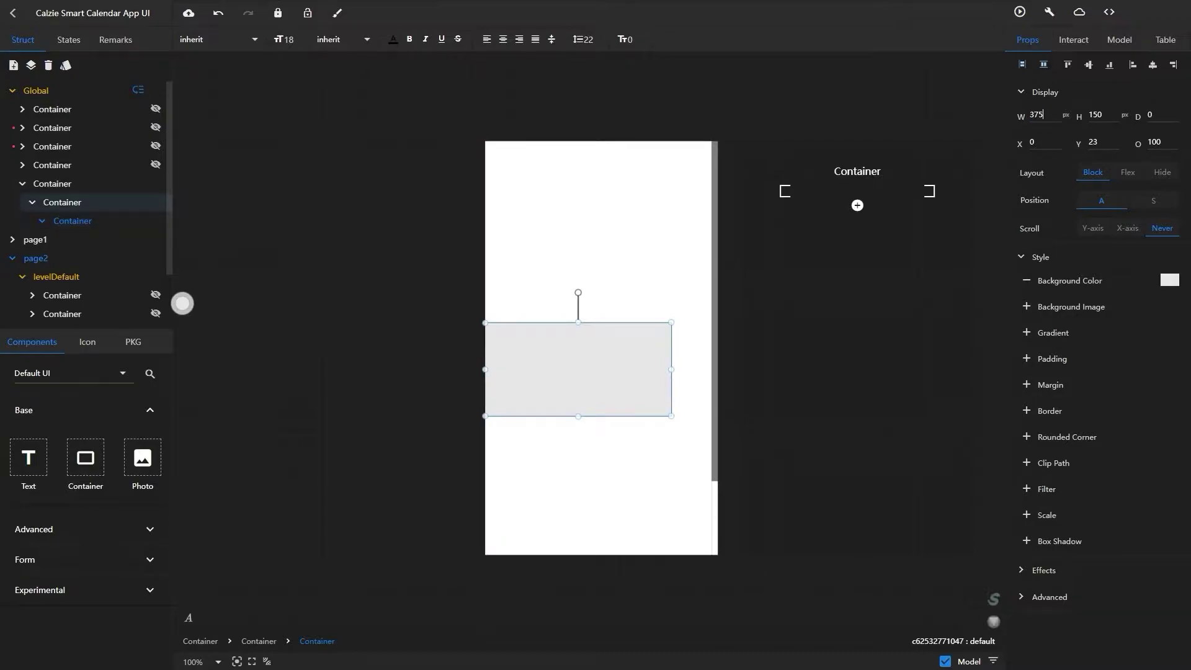
key("Return")
left_click_drag(602, 322, 602, 374)
- Hide the innermost grey container on the canvas
left_click(602, 340)
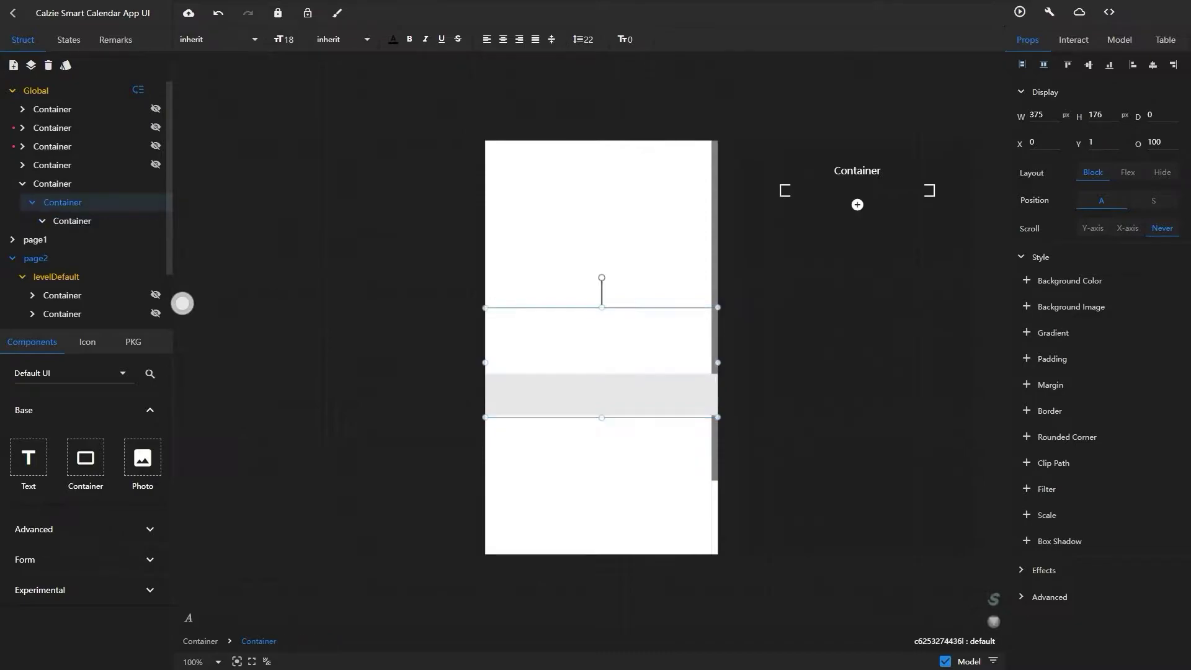
left_click(72, 221)
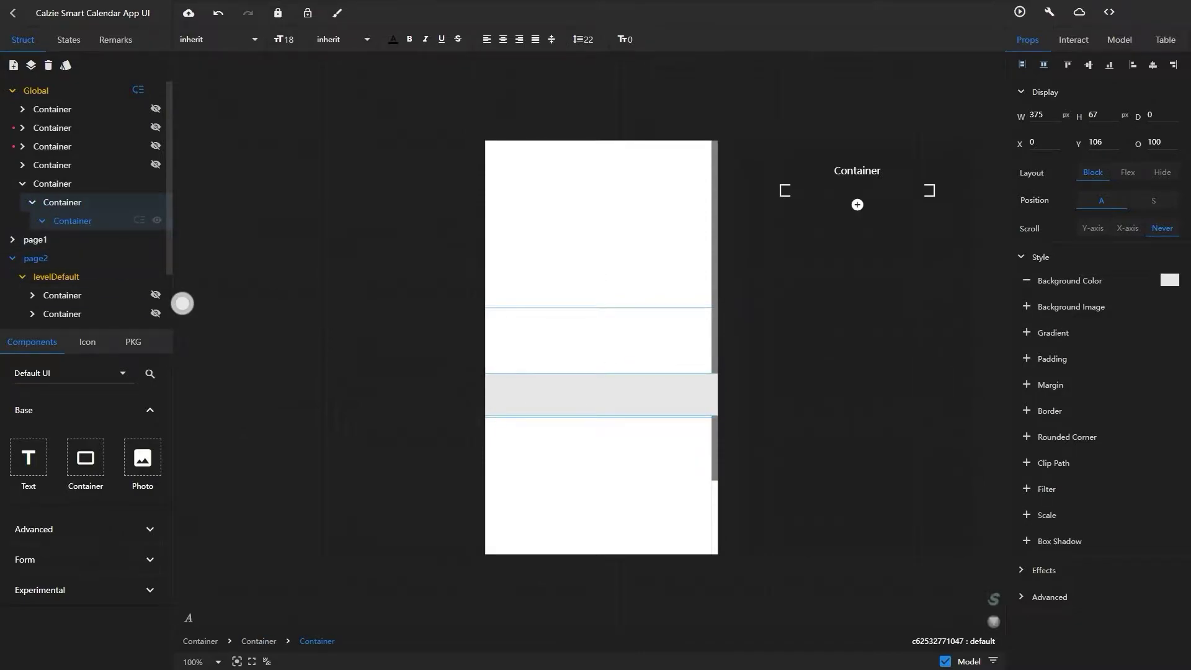
left_click(157, 220)
- Add a photo to the 176 px high container and set its image to the globe and clock illustration
left_click_drag(142, 458, 526, 356)
left_click(1110, 39)
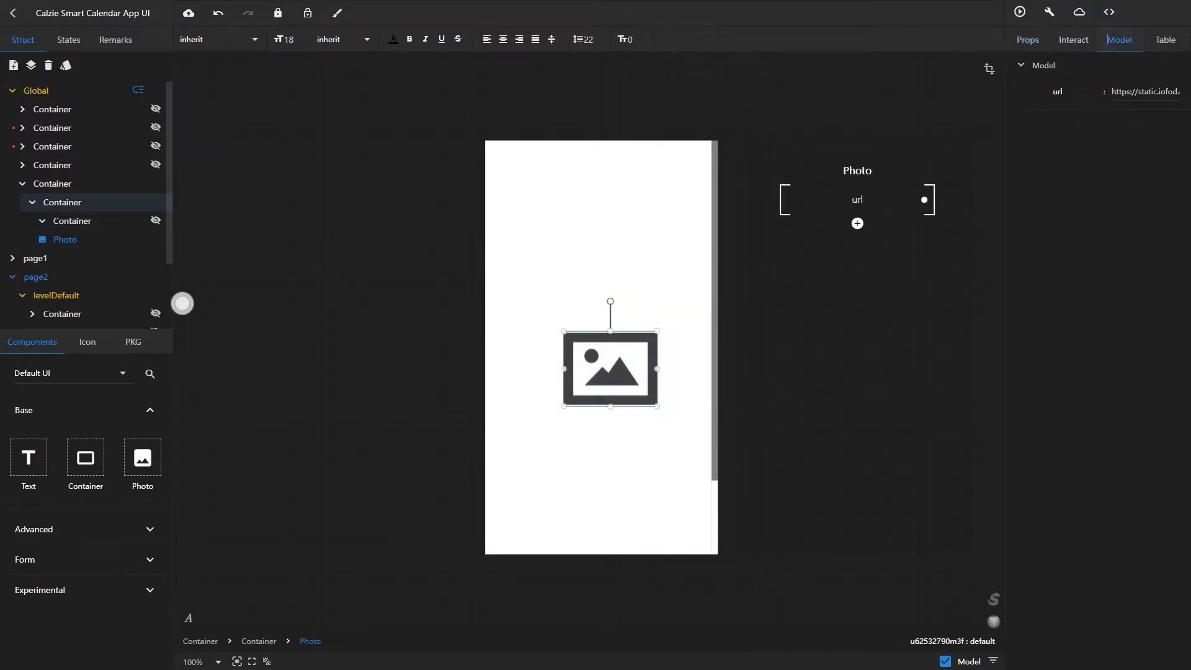
left_click(1145, 91)
left_click(382, 97)
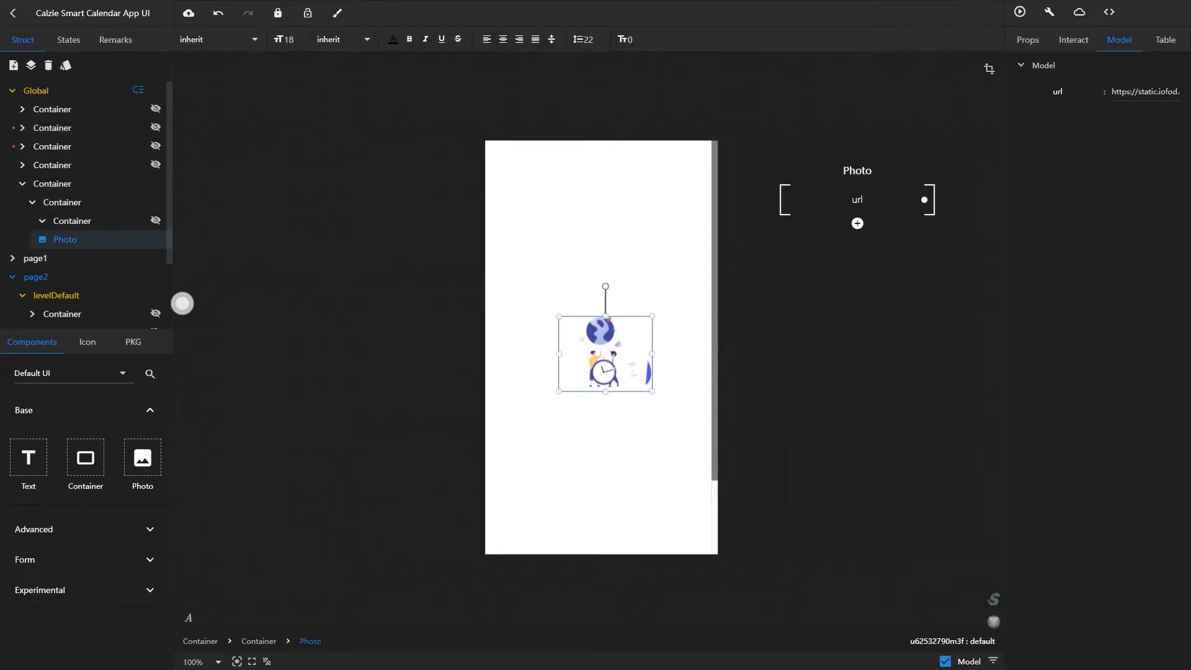
- Align the photo to its container's upper edge, enlarge it to about 302 × 241 px and center it horizontally
left_click(1027, 40)
left_click(1089, 64)
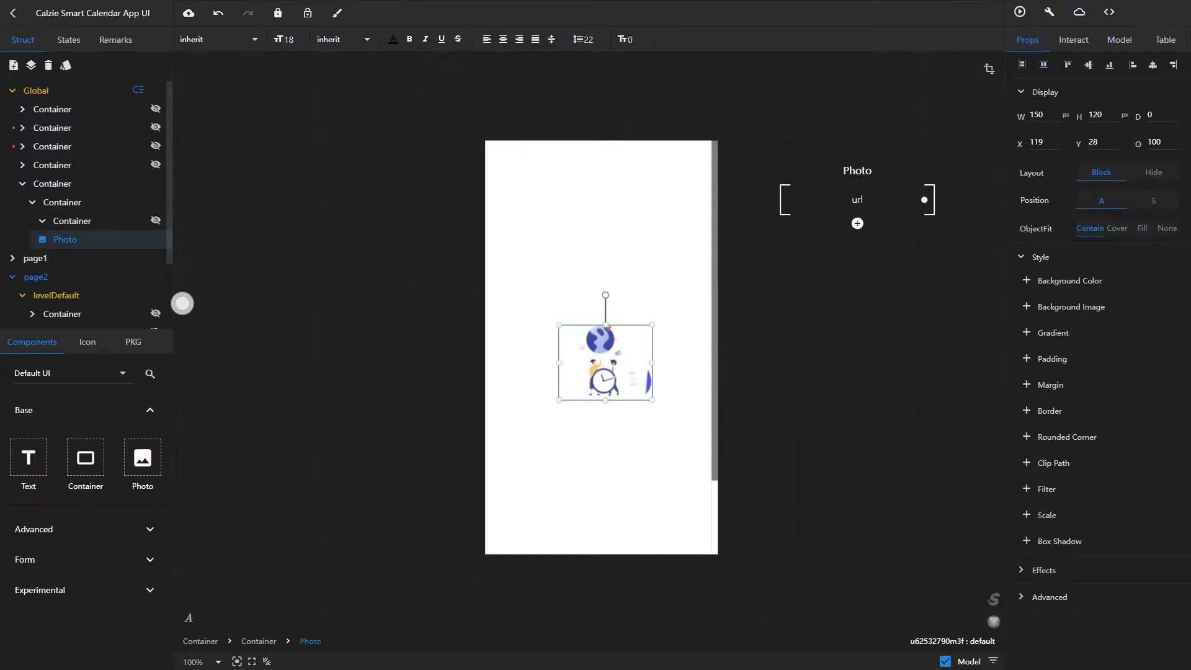
left_click(1153, 64)
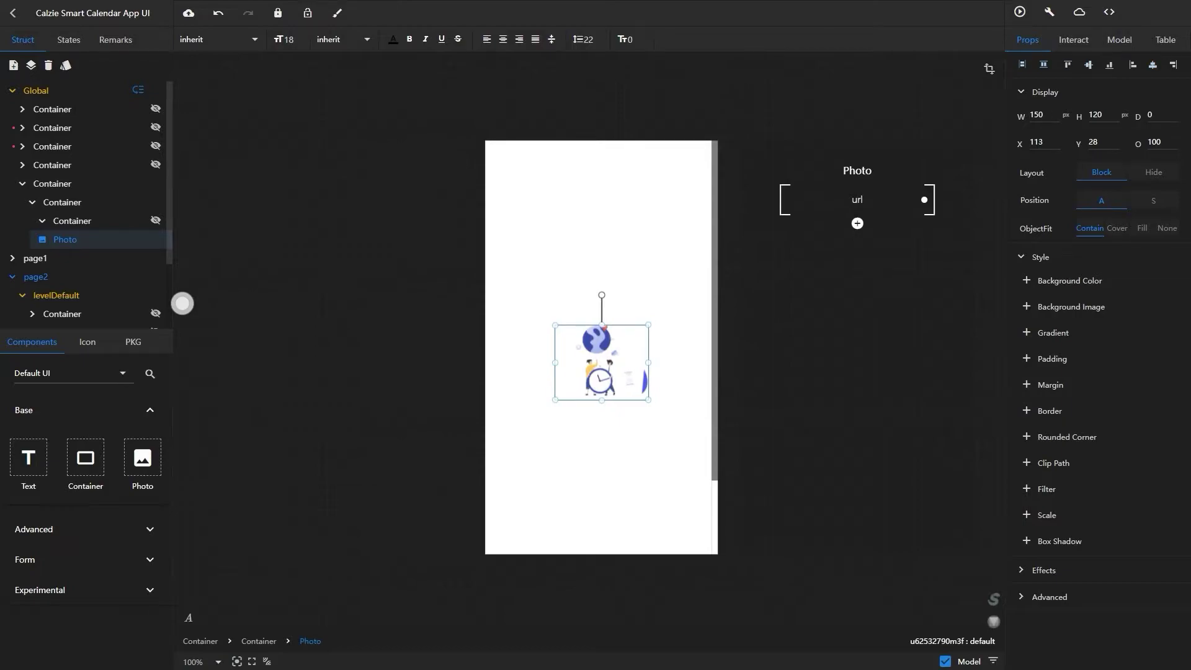
left_click(1067, 65)
left_click_drag(648, 383, 742, 458)
left_click(1153, 64)
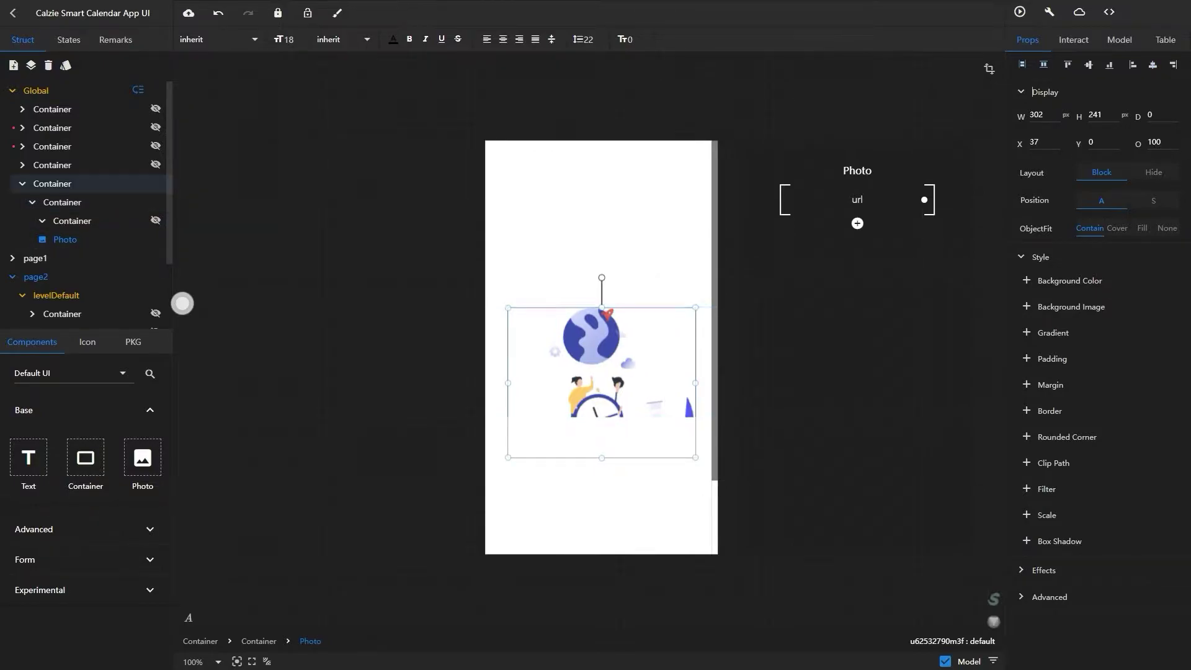
- Scale the photo down to about 225 × 179 px and center it horizontally again
left_click_drag(695, 458, 648, 419)
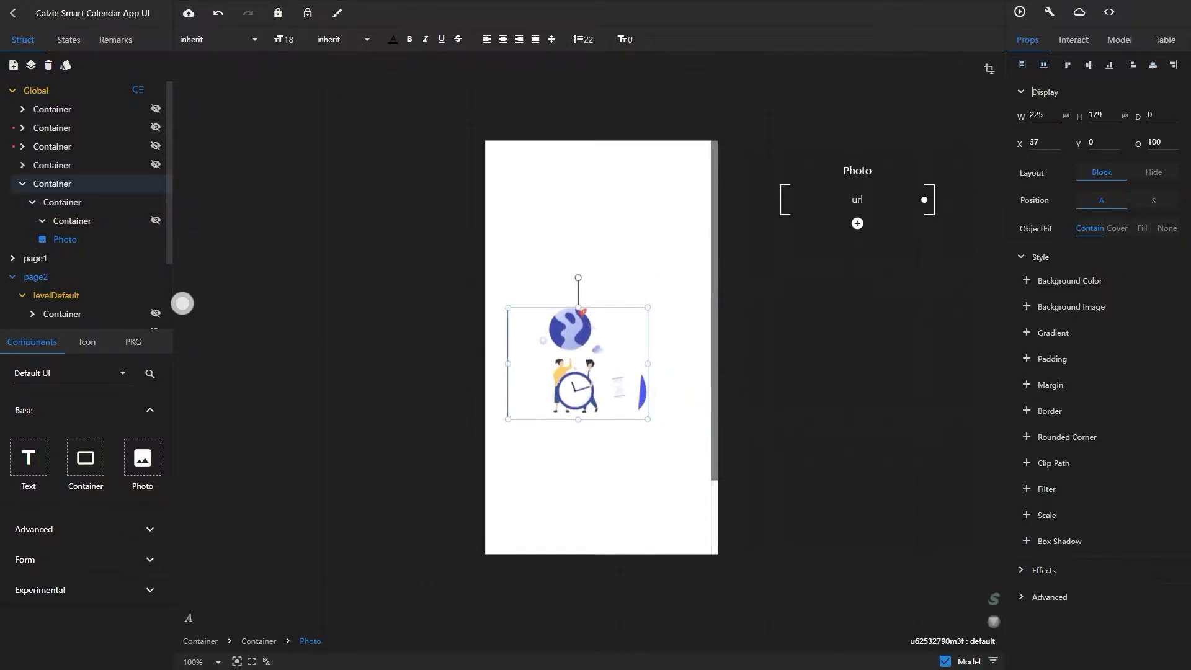
key("Up")
key("Down")
left_click(1153, 64)
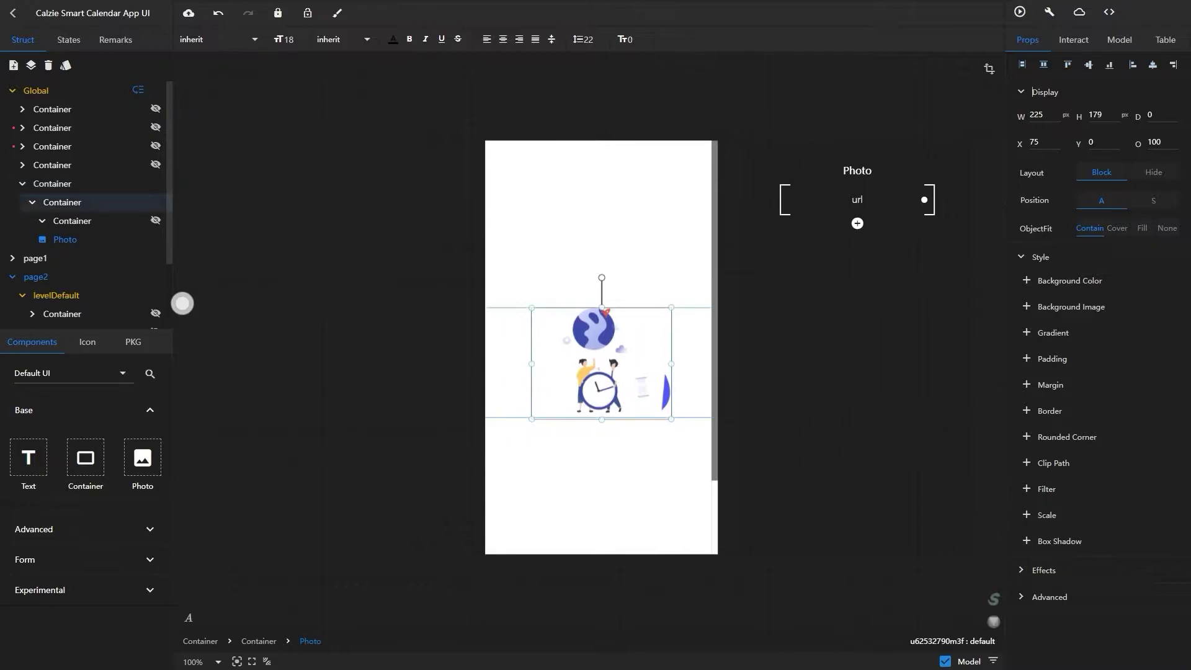
left_click(63, 202)
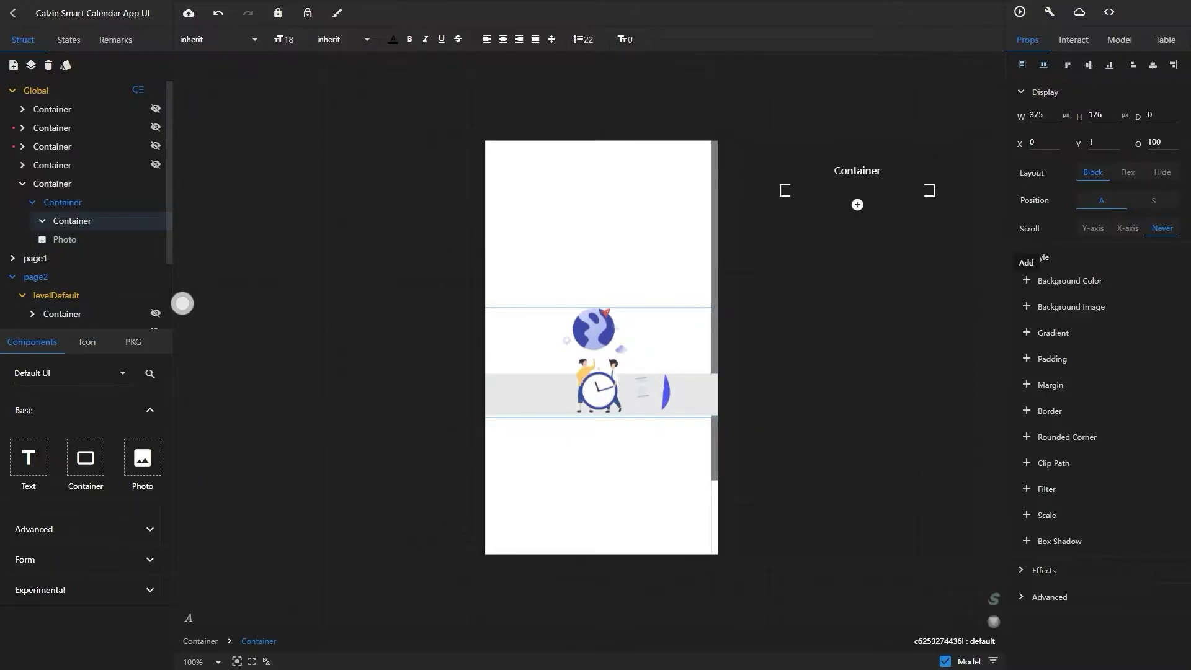
left_click(1026, 281)
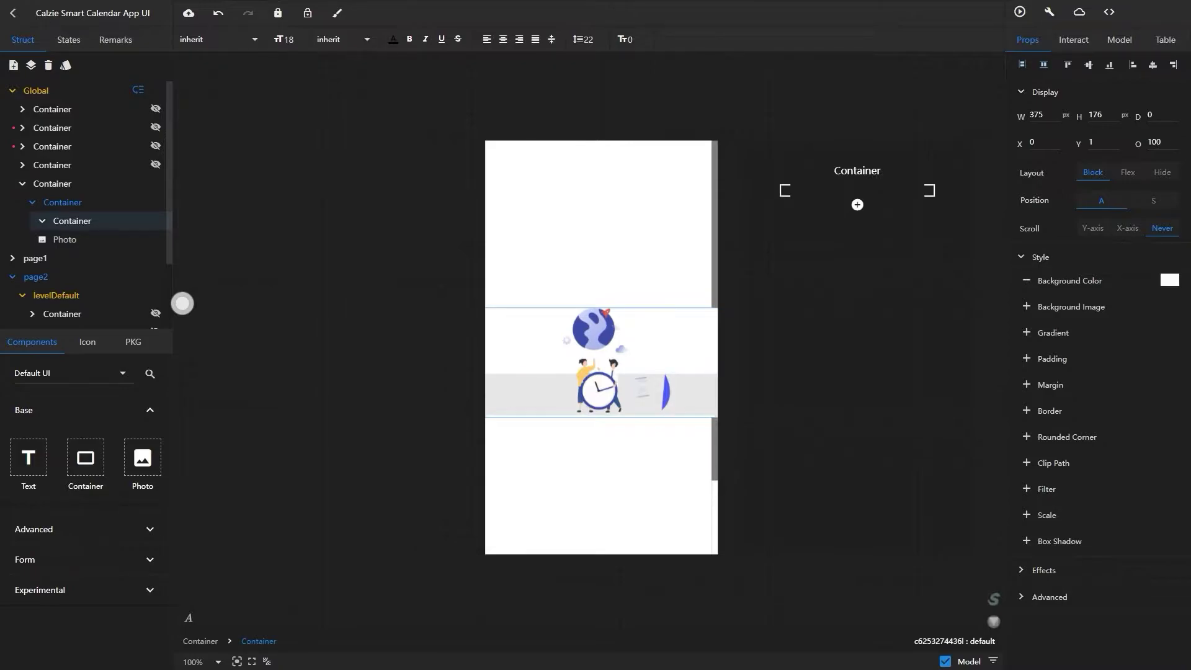
key("ctrl+z")
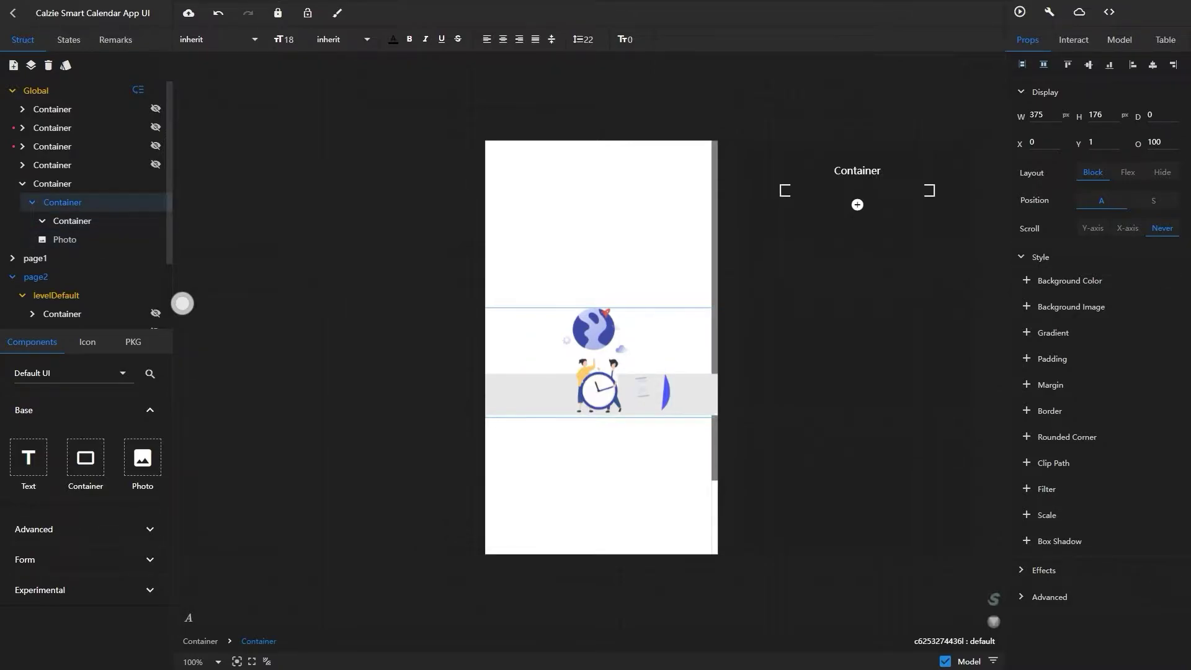
- Change the innermost container's background color from grey to white
left_click(72, 221)
left_click(1170, 280)
left_click_drag(1044, 304, 1029, 287)
left_click(900, 273)
- Show the two hidden containers under page2's levelDefault
scroll(156, 277, "down", 1)
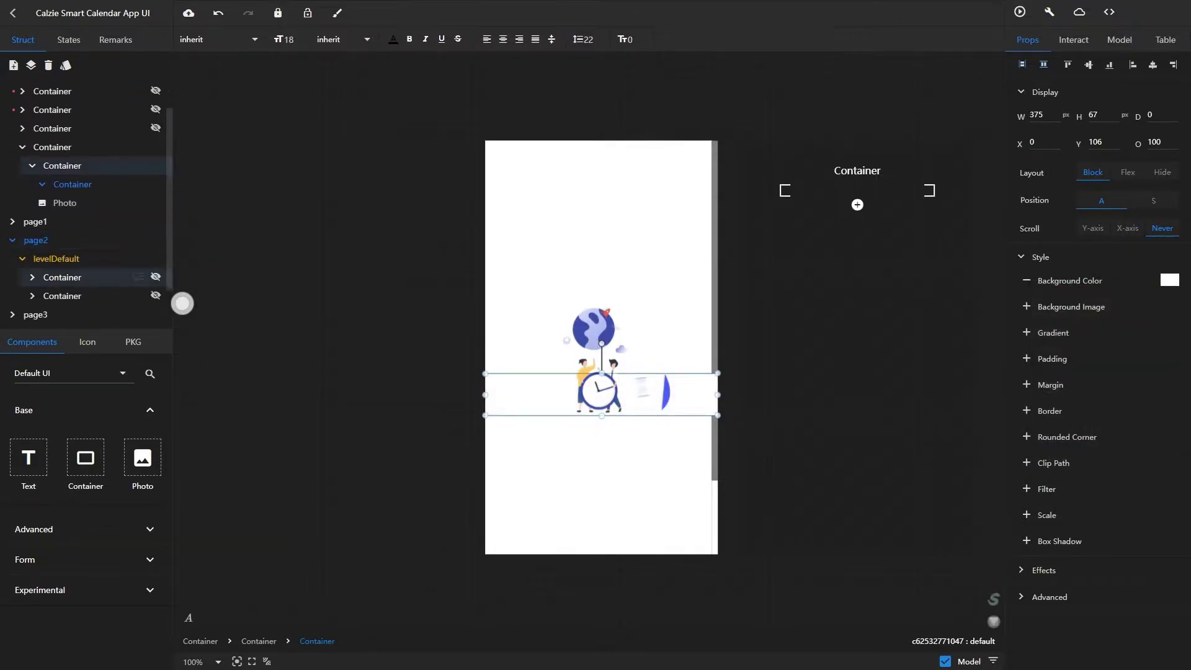
left_click(156, 277)
left_click(155, 296)
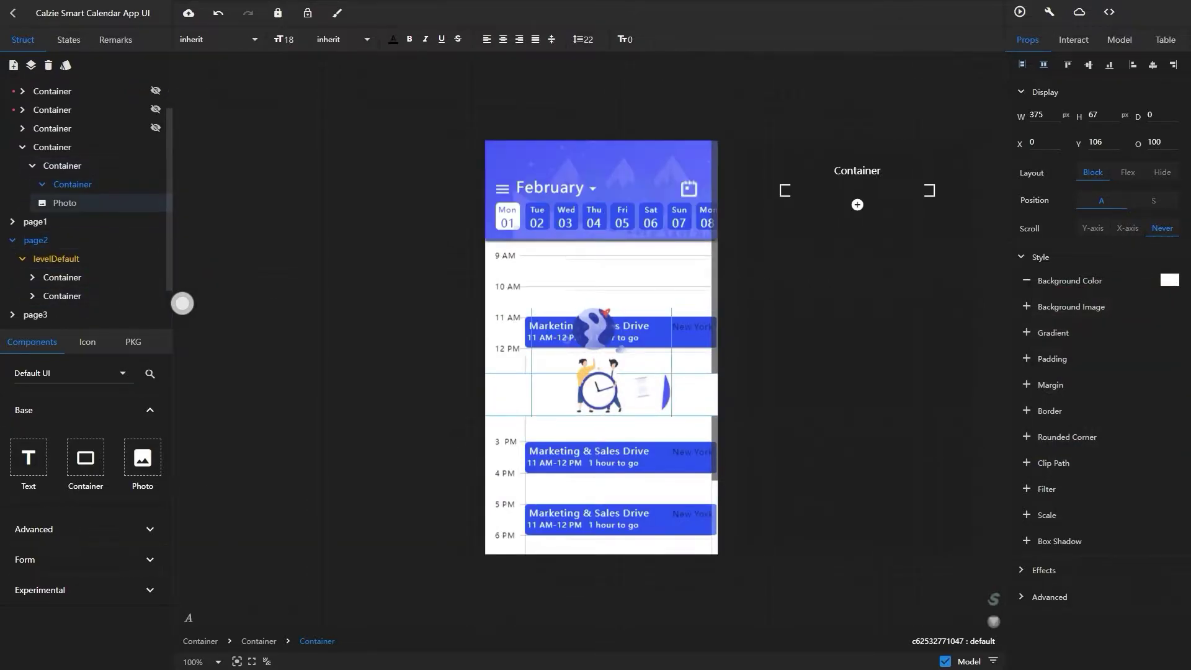
- Add a box shadow to the innermost container with X about 5 px, Y -100 px and blur 29 px
left_click(62, 166)
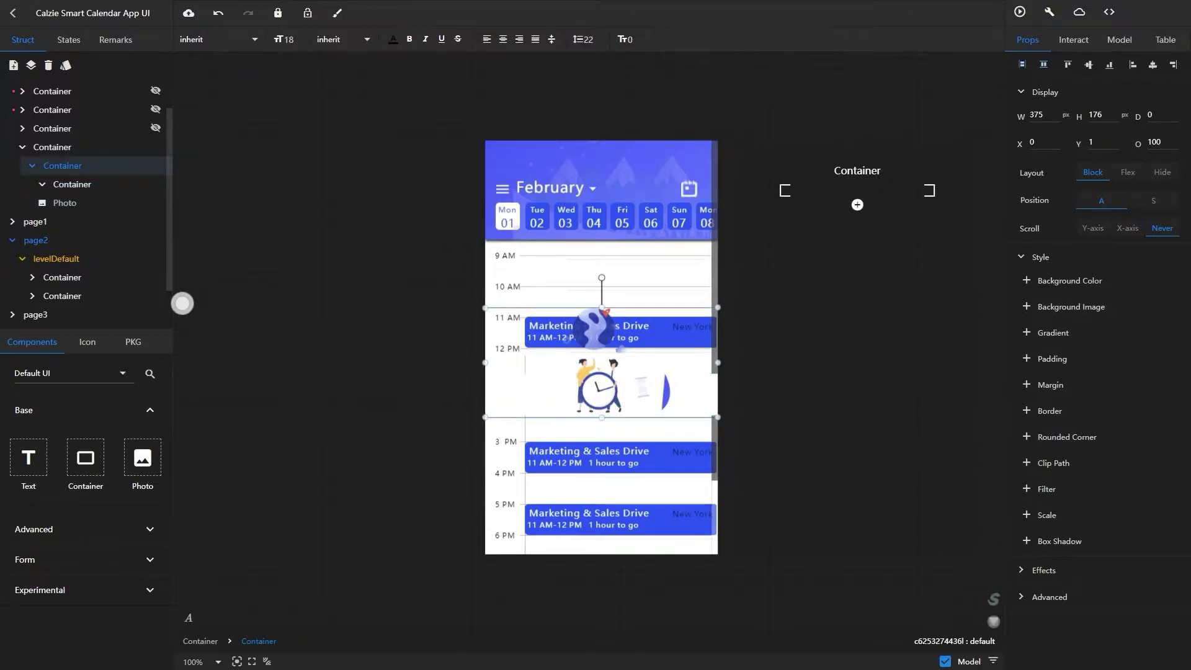
key("Down")
key("Down")
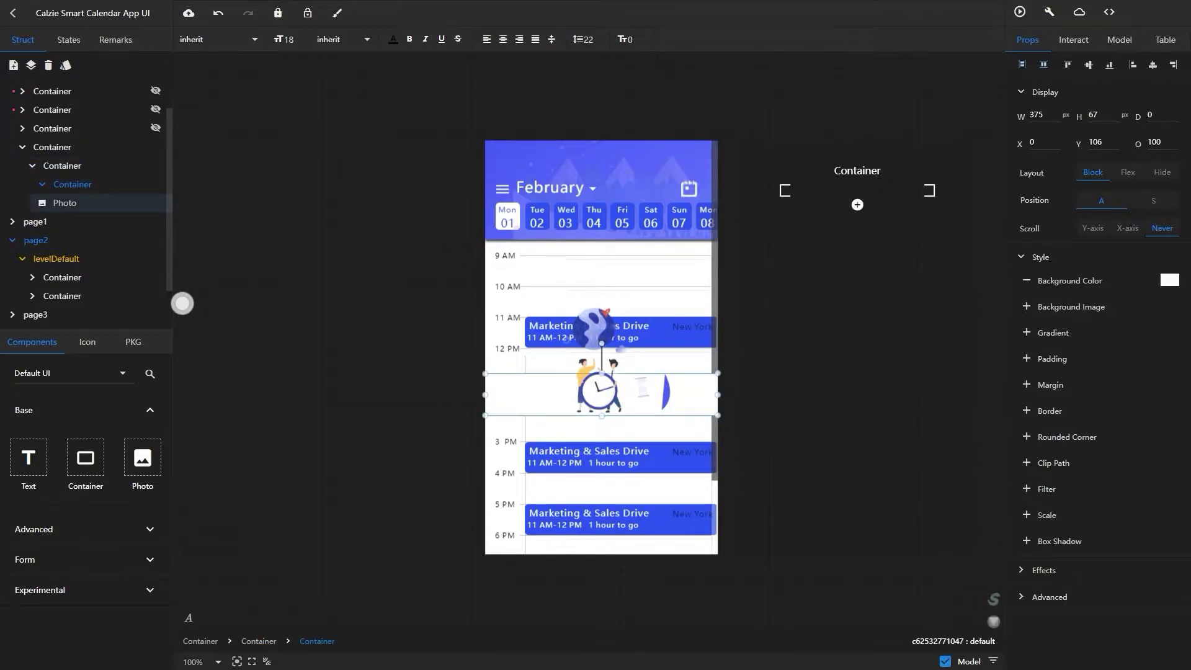
left_click(1026, 540)
left_click_drag(1104, 560, 1089, 580)
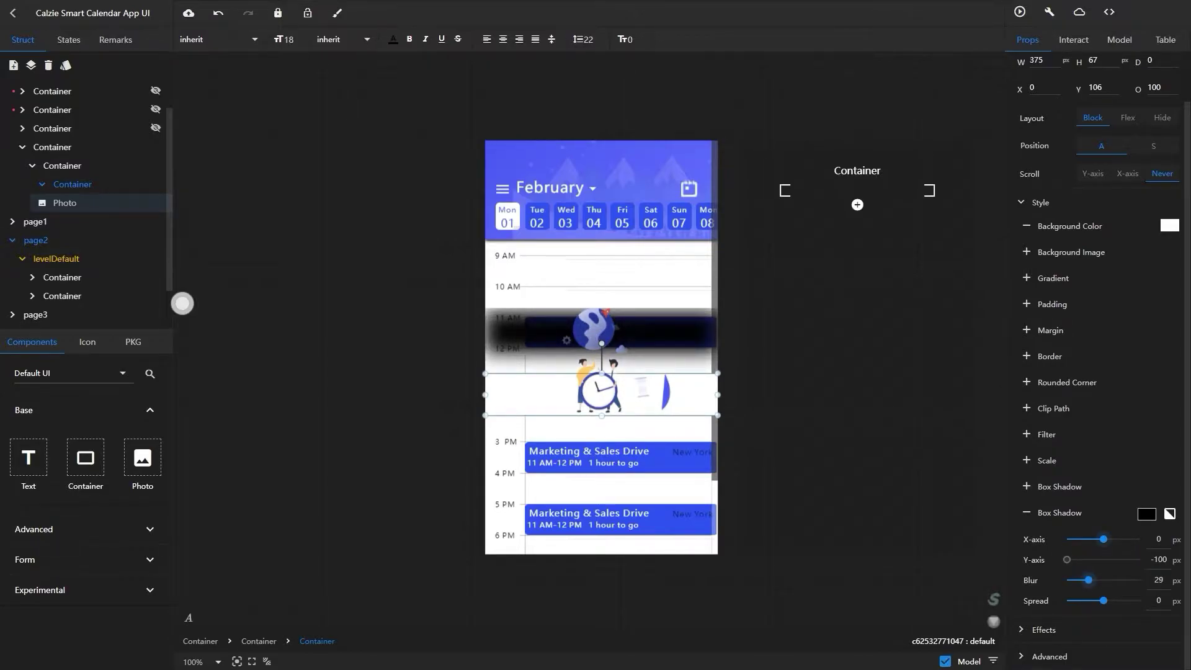
left_click_drag(1103, 539, 1106, 539)
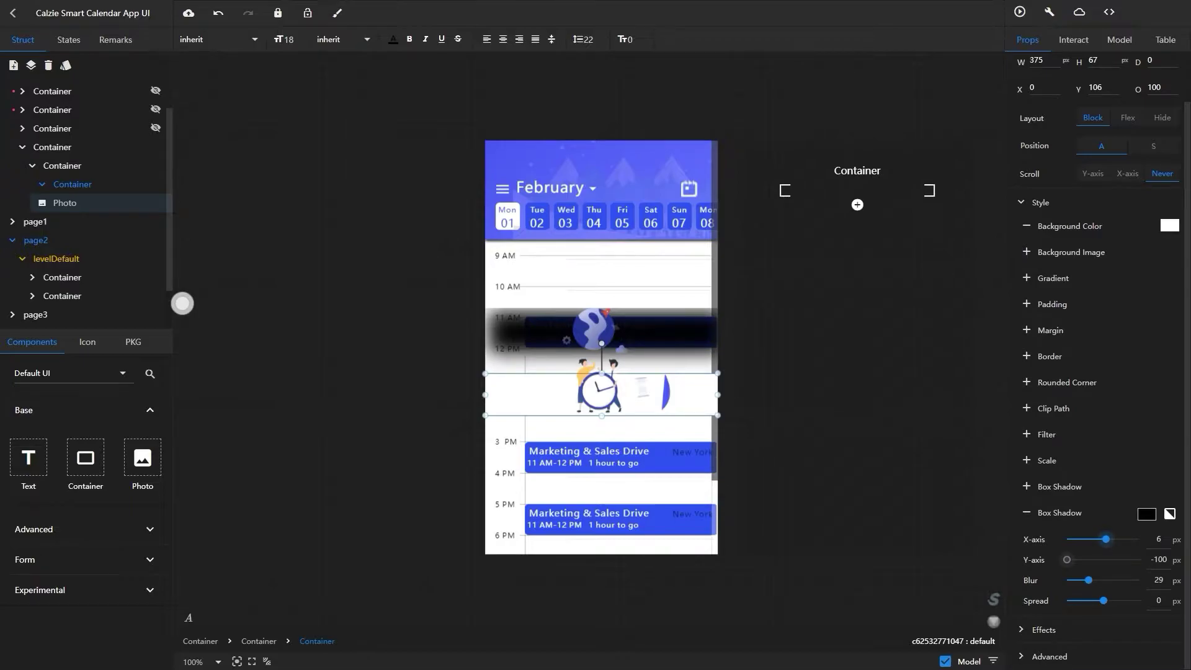
- Set the box shadow color to the semi-transparent hex value #19191950
left_click(1142, 515)
double_click(1104, 430)
type("1")
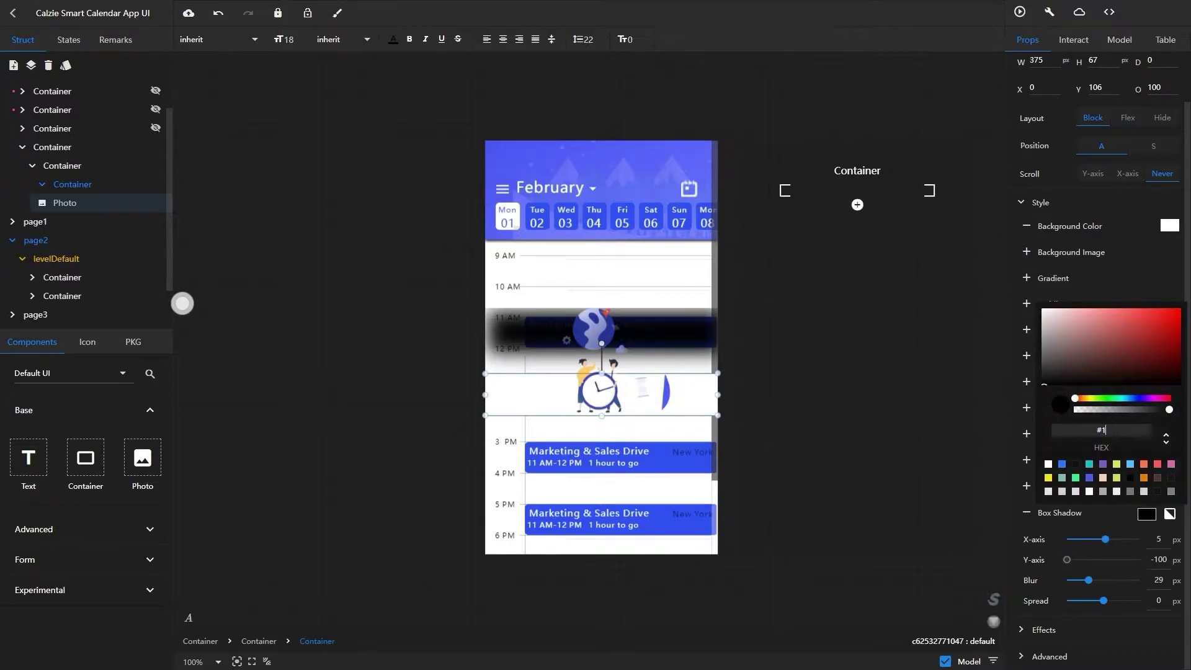
type("9191950")
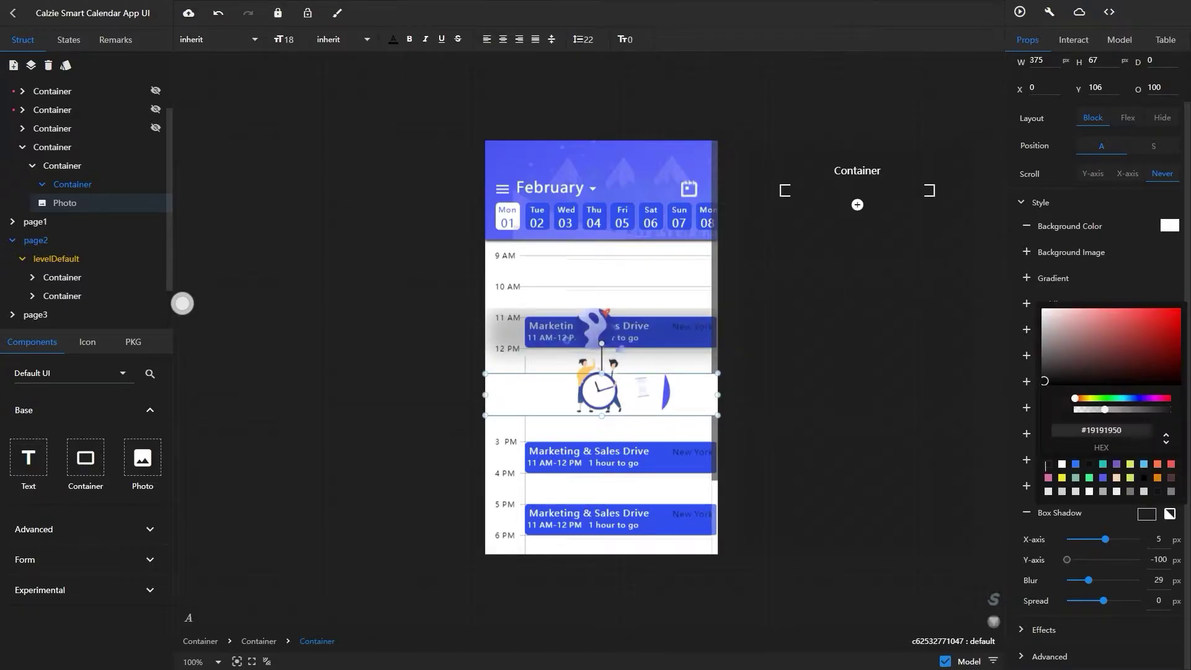
left_click(1044, 385)
- Adjust the box shadow to X -4 px, Y -74 px, blur 16 px and spread 38 px
left_click_drag(1089, 580, 1083, 581)
left_click_drag(1106, 540, 1102, 539)
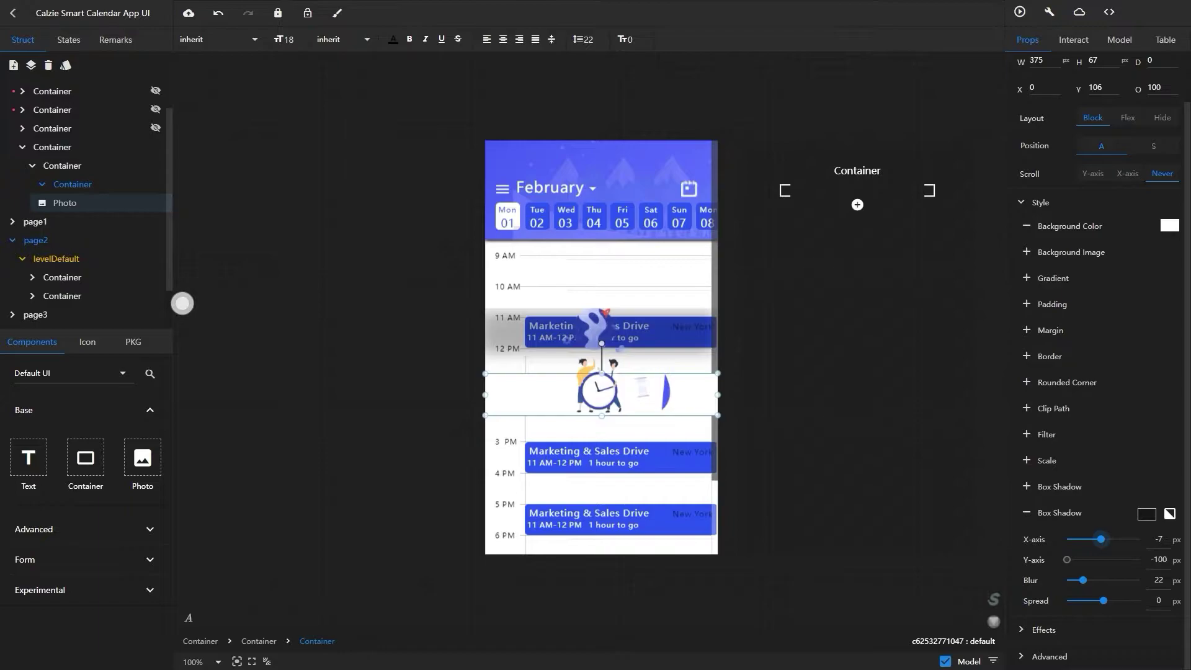
left_click_drag(1083, 580, 1068, 581)
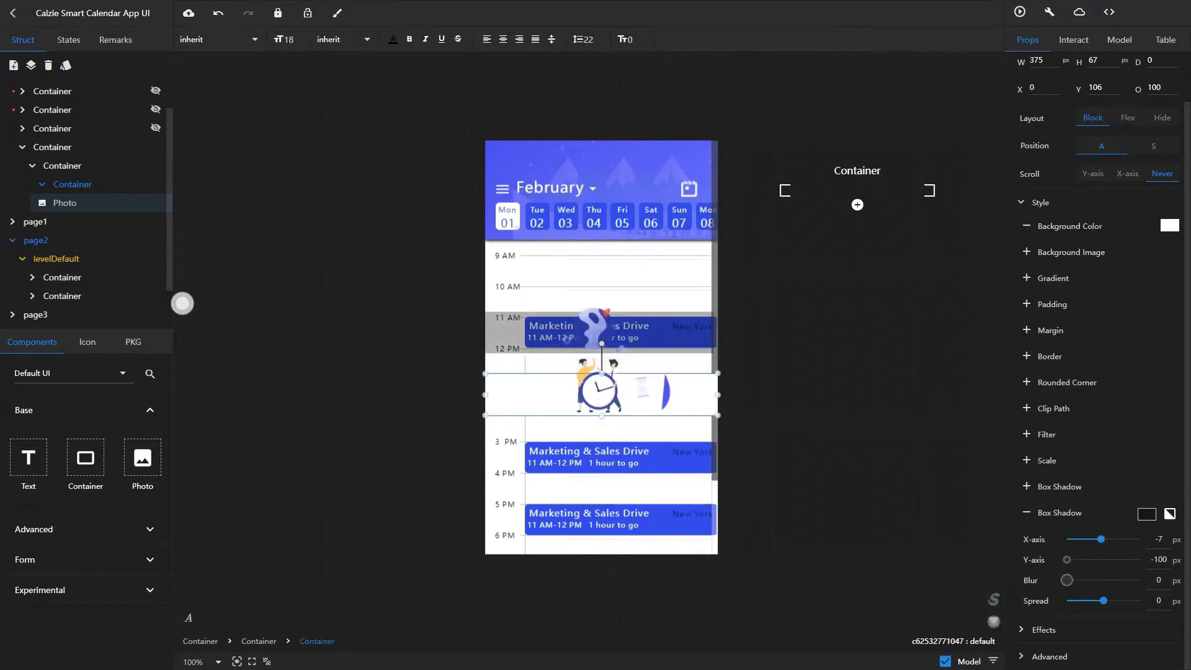
scroll(1067, 580, "up", 1)
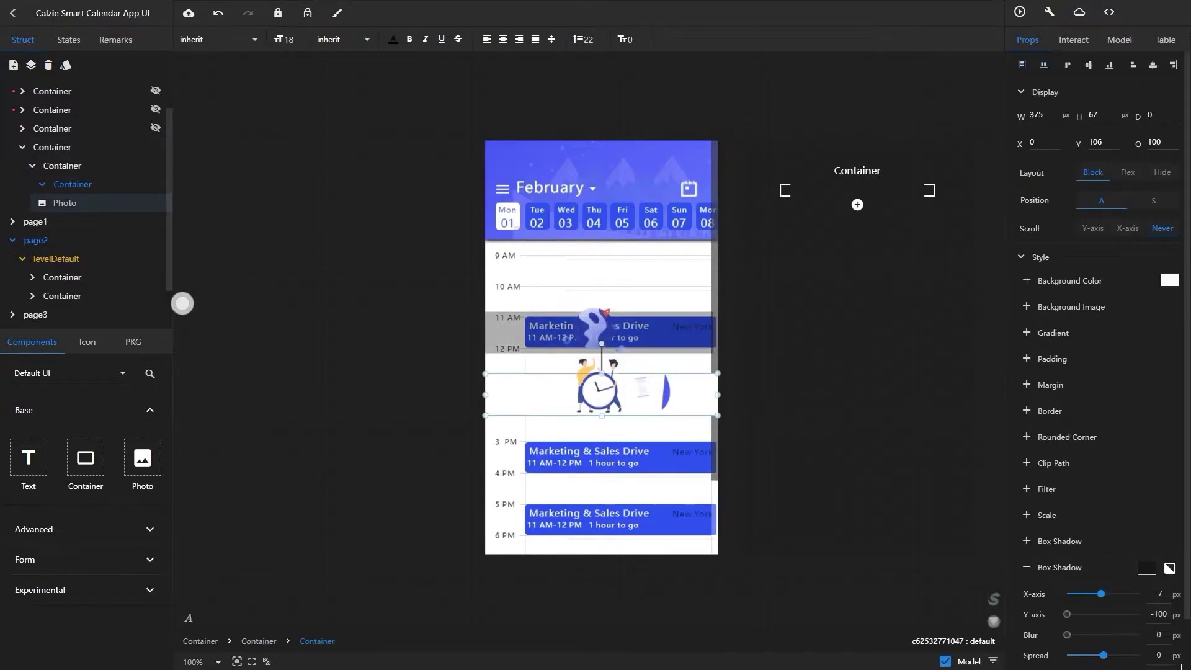
left_click_drag(1067, 614, 1103, 594)
left_click_drag(1067, 635, 1117, 656)
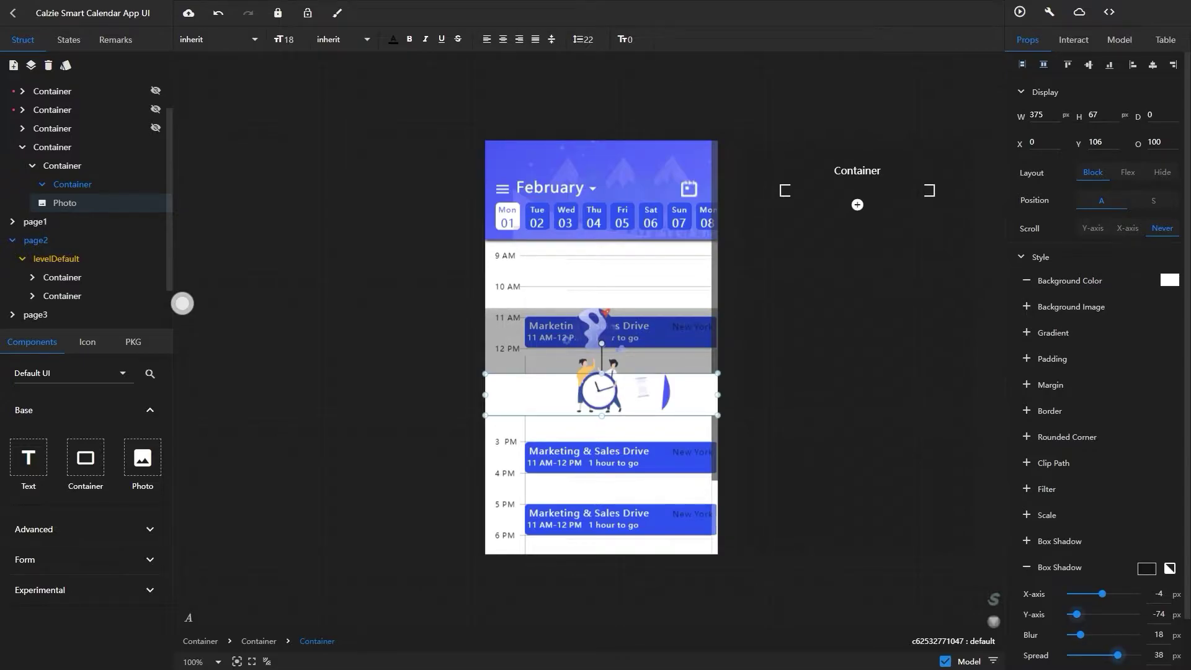
left_click_drag(1081, 635, 1079, 635)
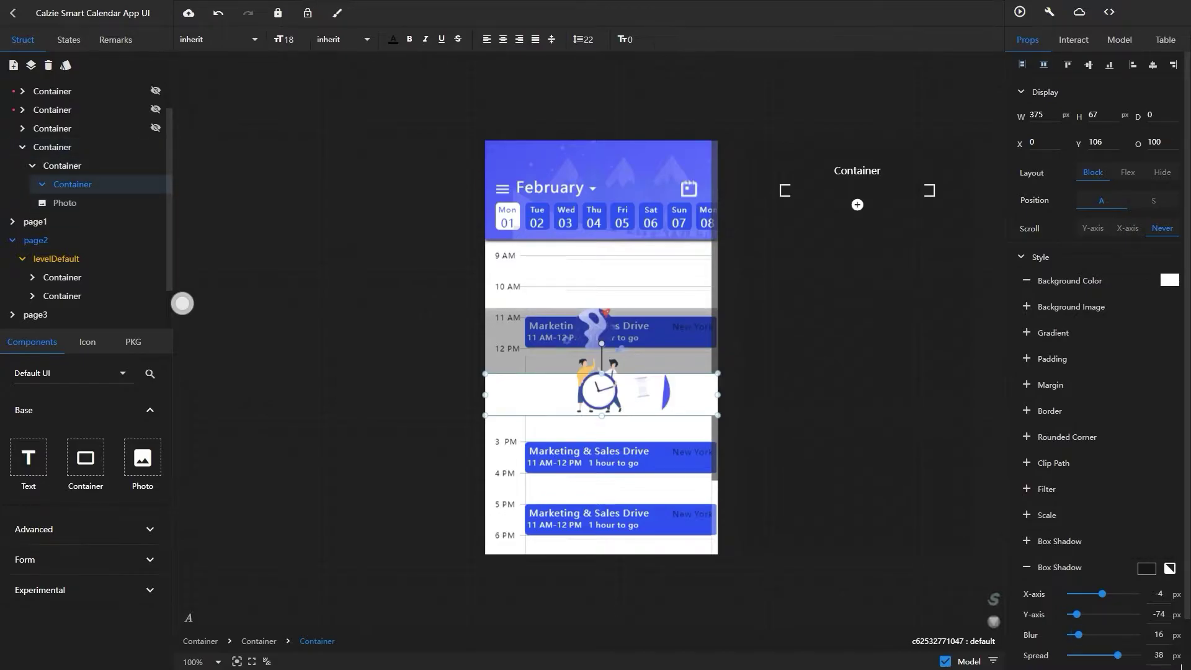
- Add rounded corners to the innermost container with a radius of 12 on all four corners
left_click(1027, 436)
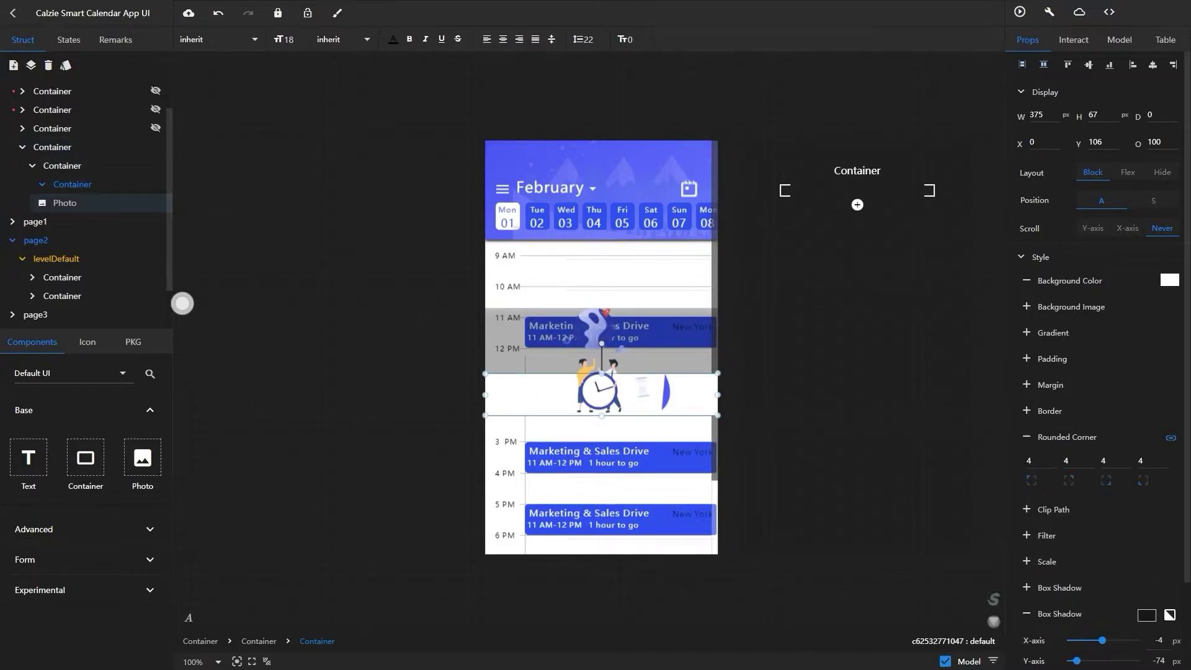
key("BackSpace")
type("12")
key("Return")
- Unlink the innermost container's corner radii and set the two lower corners to 0
left_click(52, 147)
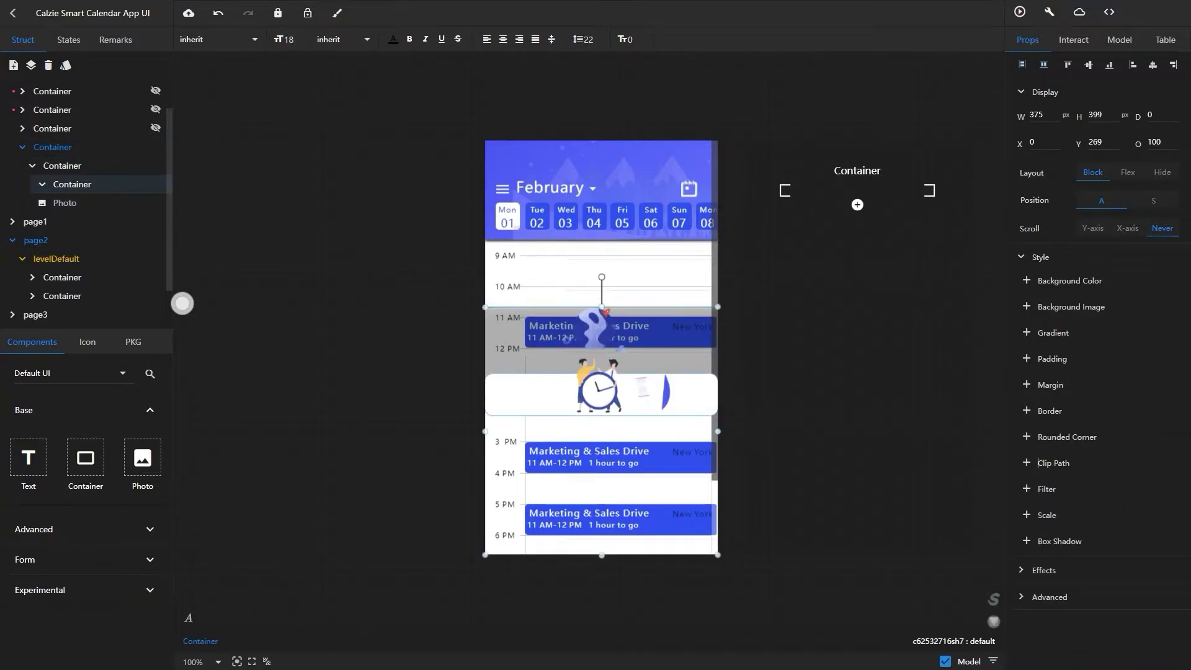
left_click(72, 185)
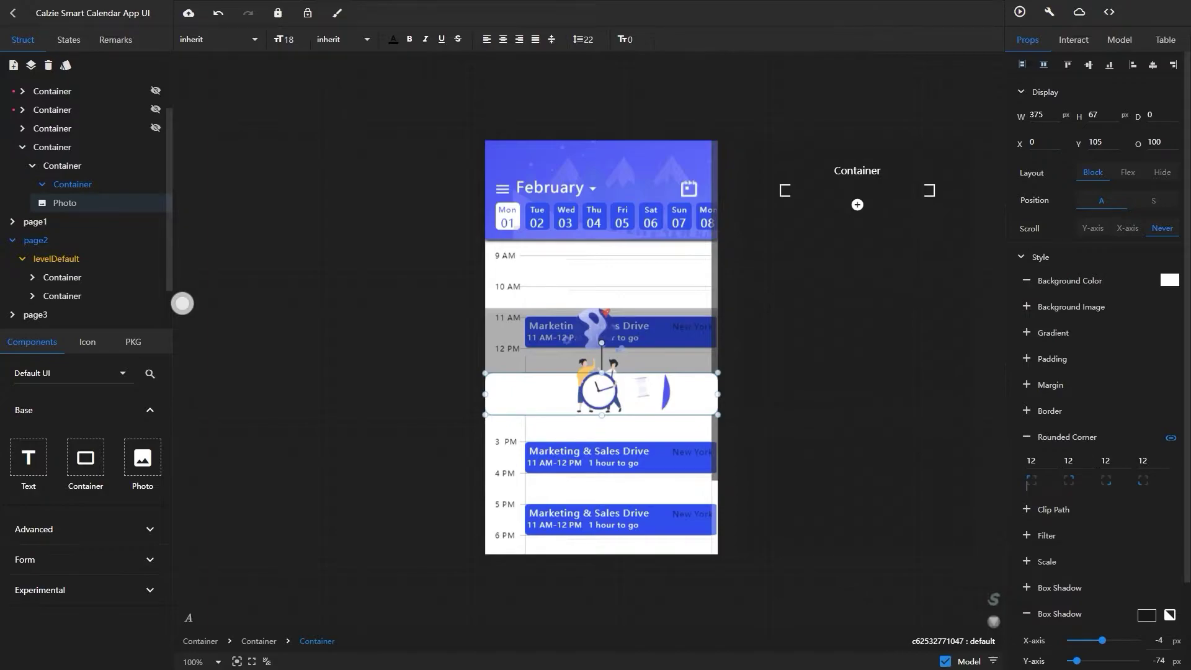
left_click(1171, 438)
double_click(1106, 461)
type("0")
key("Tab")
type("0")
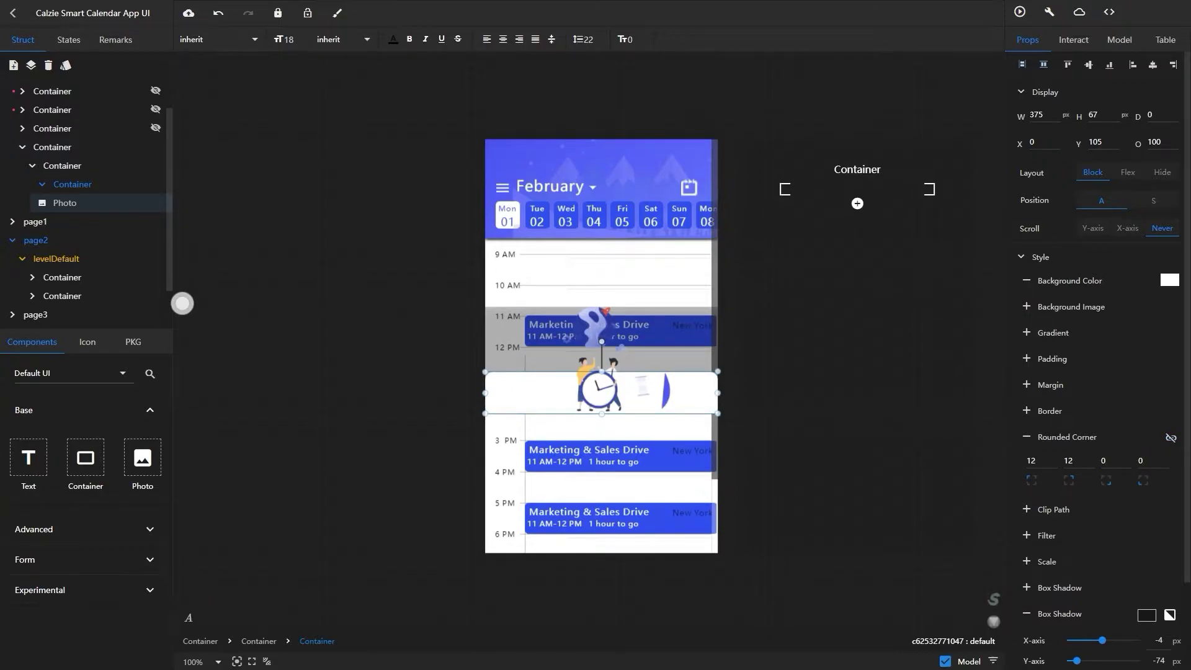
- Add a box shadow to the outer overlay container with X -1 px, Y -100 px, blur 22 px and spread 100 px
left_click(52, 147)
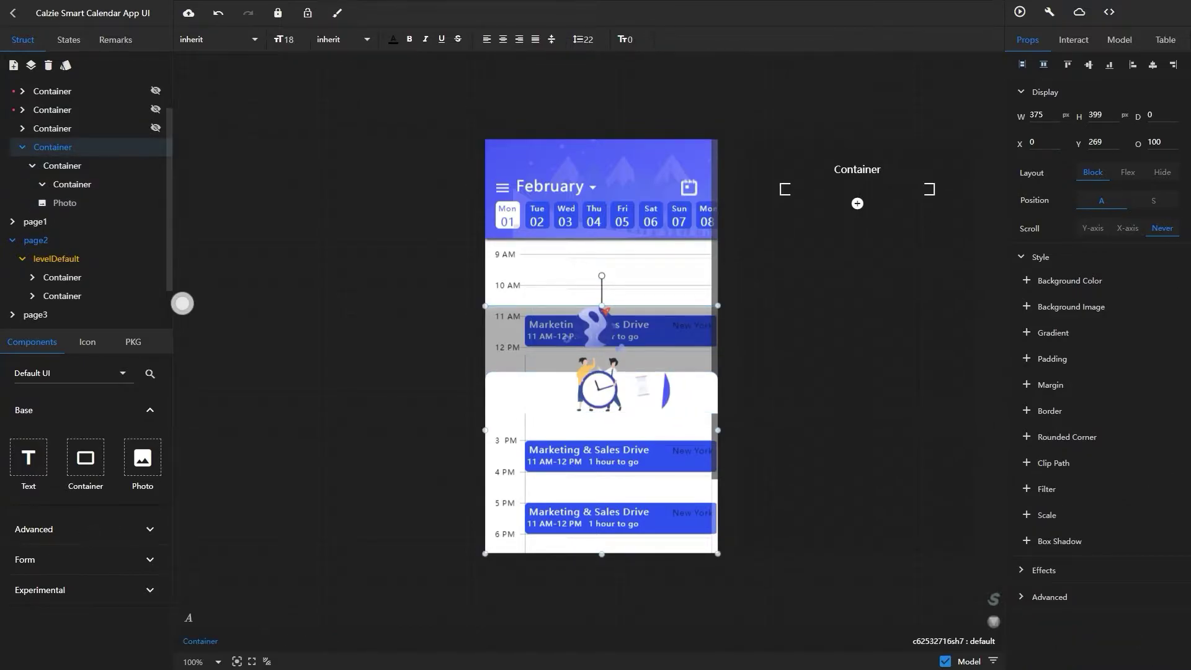
left_click(1027, 541)
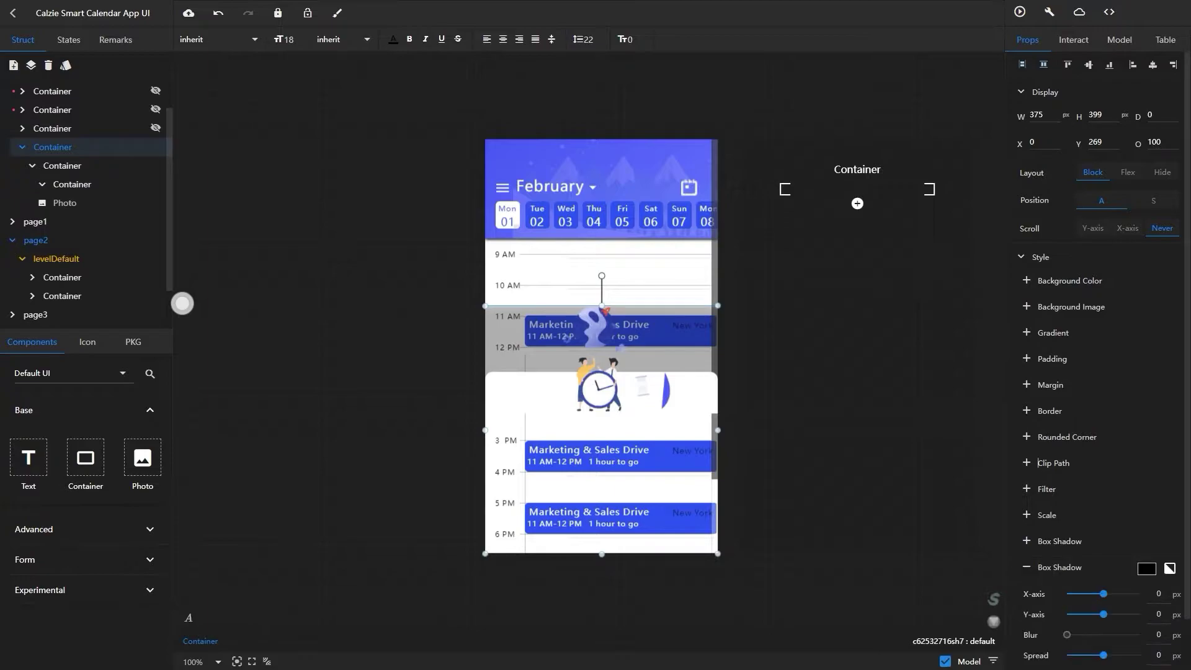
scroll(1097, 559, "down", 1)
left_click_drag(1067, 580, 1120, 601)
left_click_drag(1104, 559, 1067, 560)
left_click_drag(1119, 601, 1140, 601)
left_click_drag(1104, 539, 1104, 539)
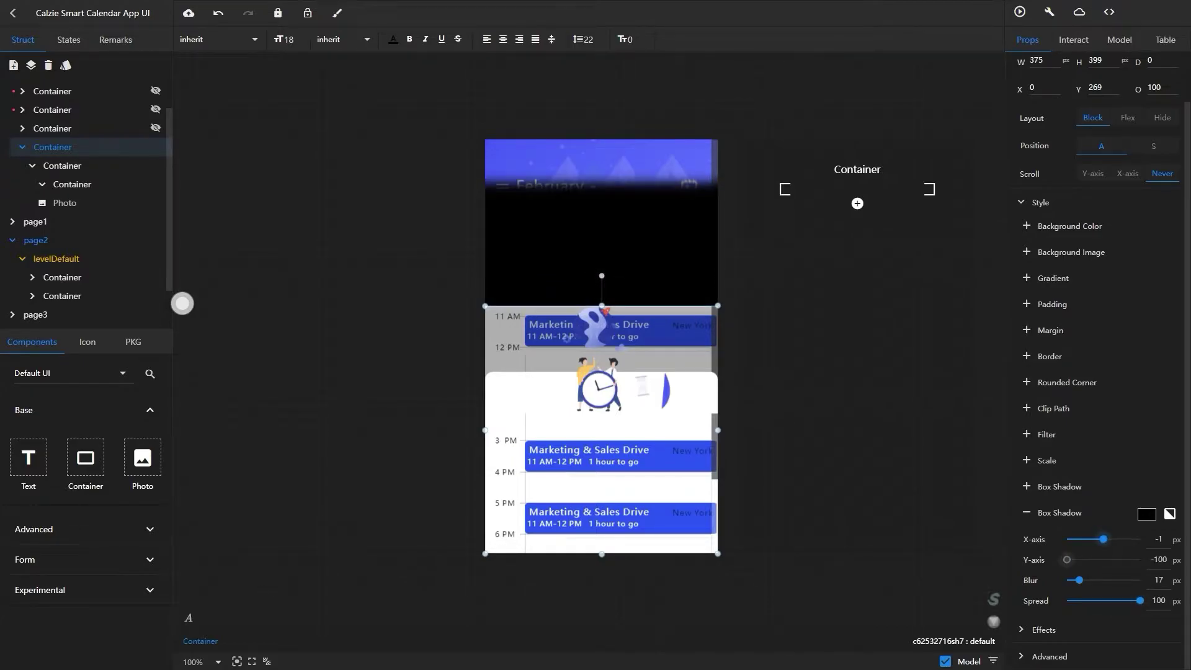
left_click_drag(1080, 580, 1084, 580)
- Set the outer container's box shadow color to the semi-transparent hex value #00000050
left_click(1147, 514)
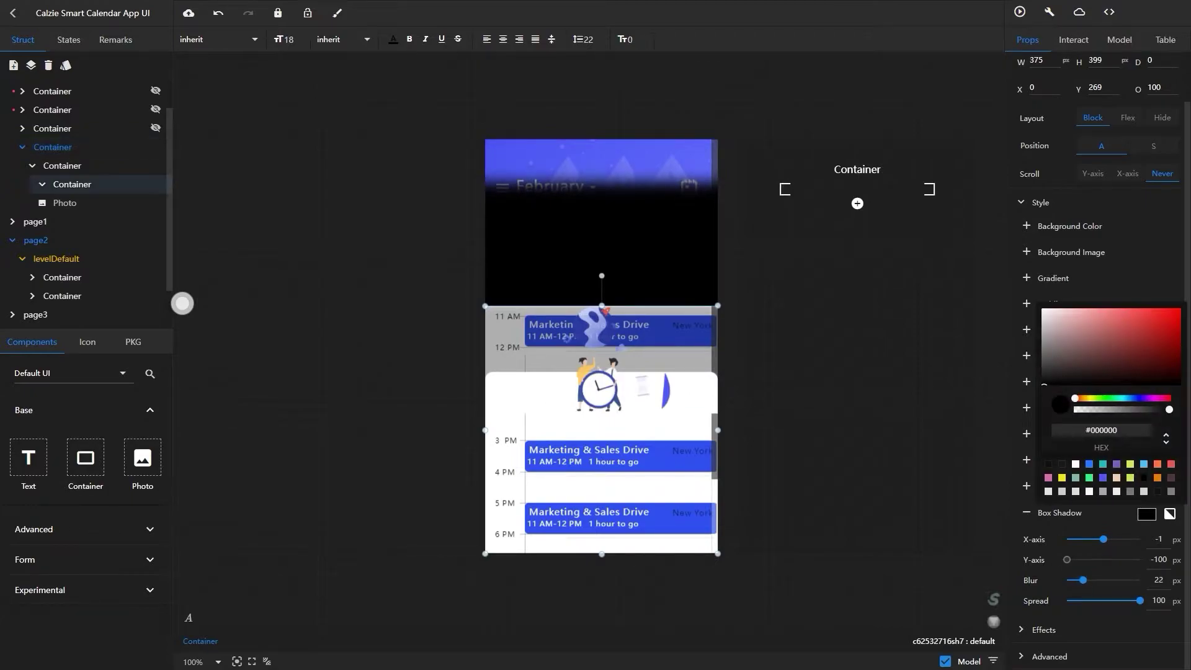
left_click(1048, 464)
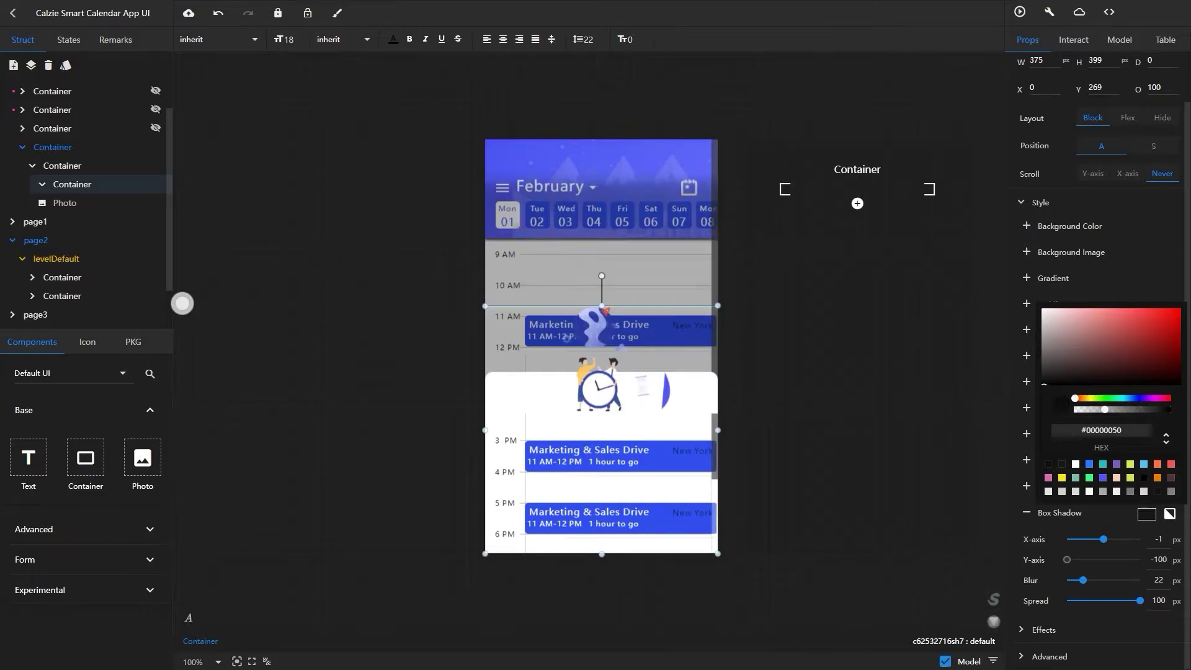
double_click(645, 360)
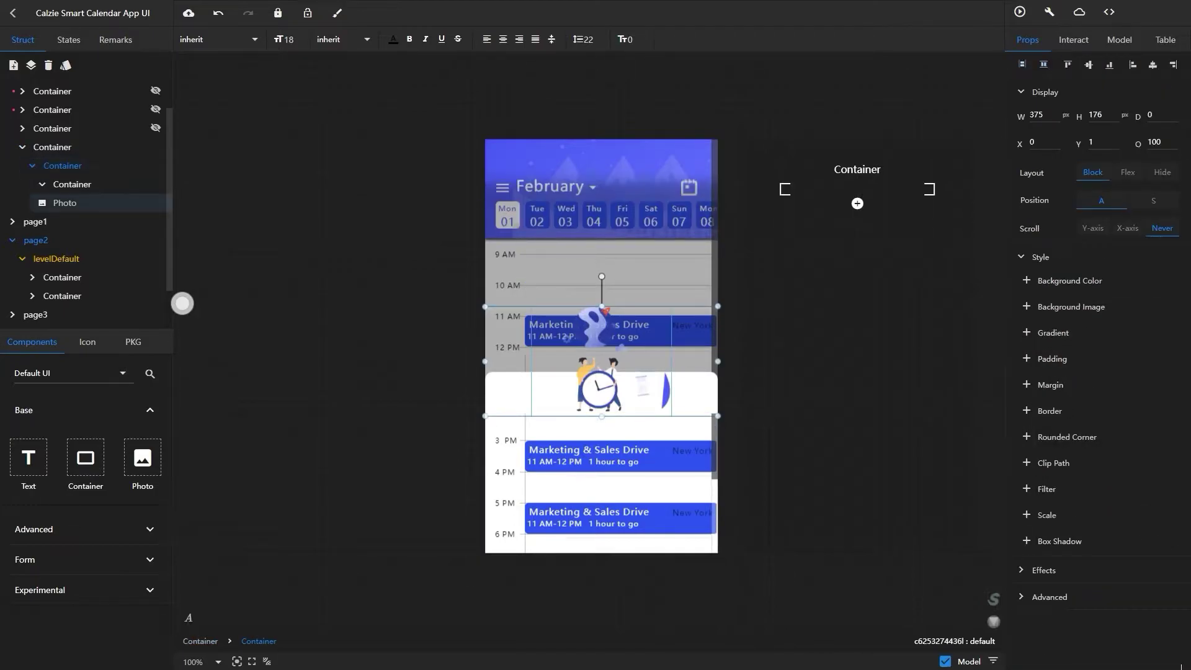
- Add a new container inside the outer overlay container, below the illustration, and set its width to 375 px
left_click(53, 147)
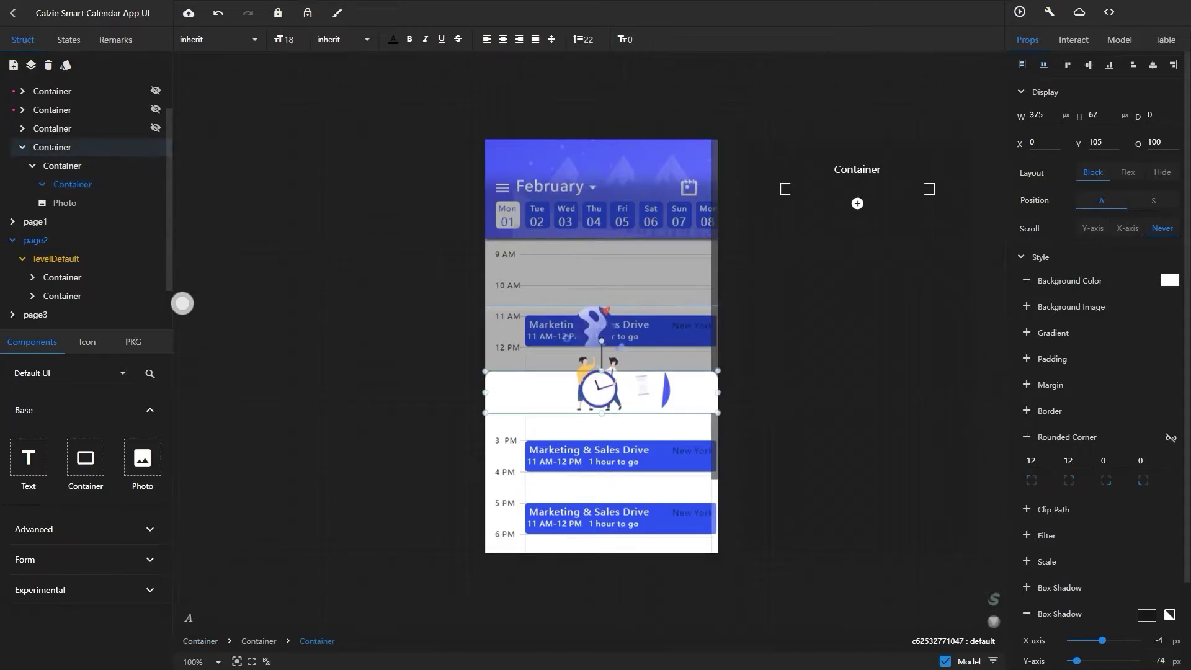
left_click_drag(85, 457, 577, 466)
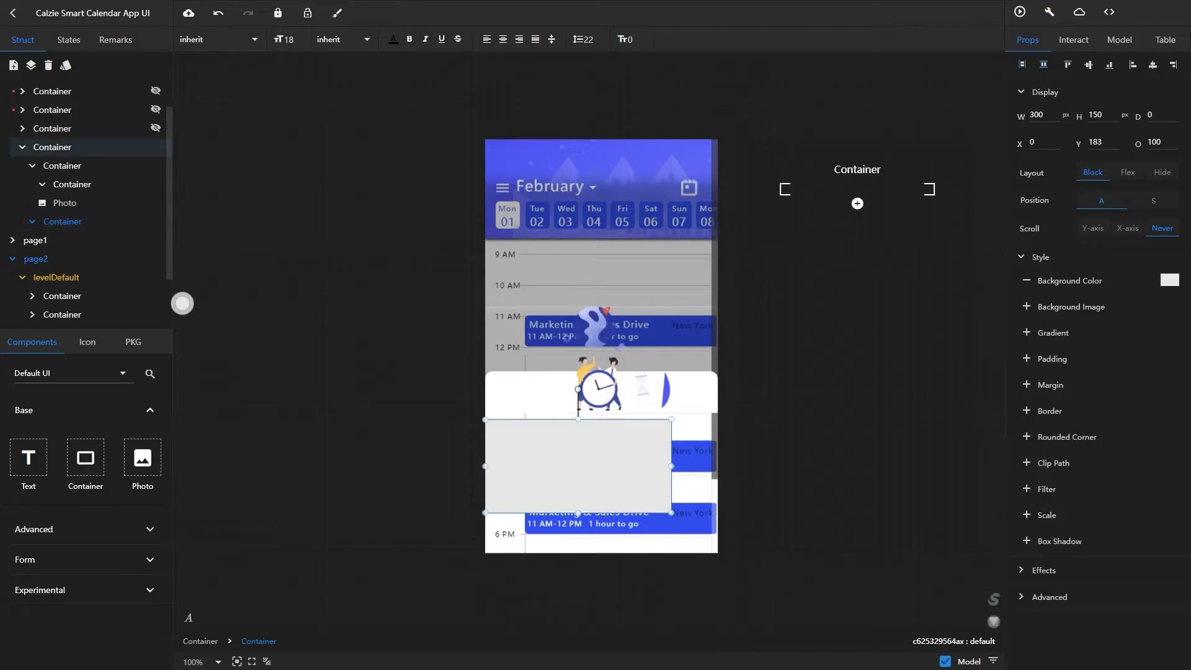
double_click(1036, 114)
type("375")
key("Return")
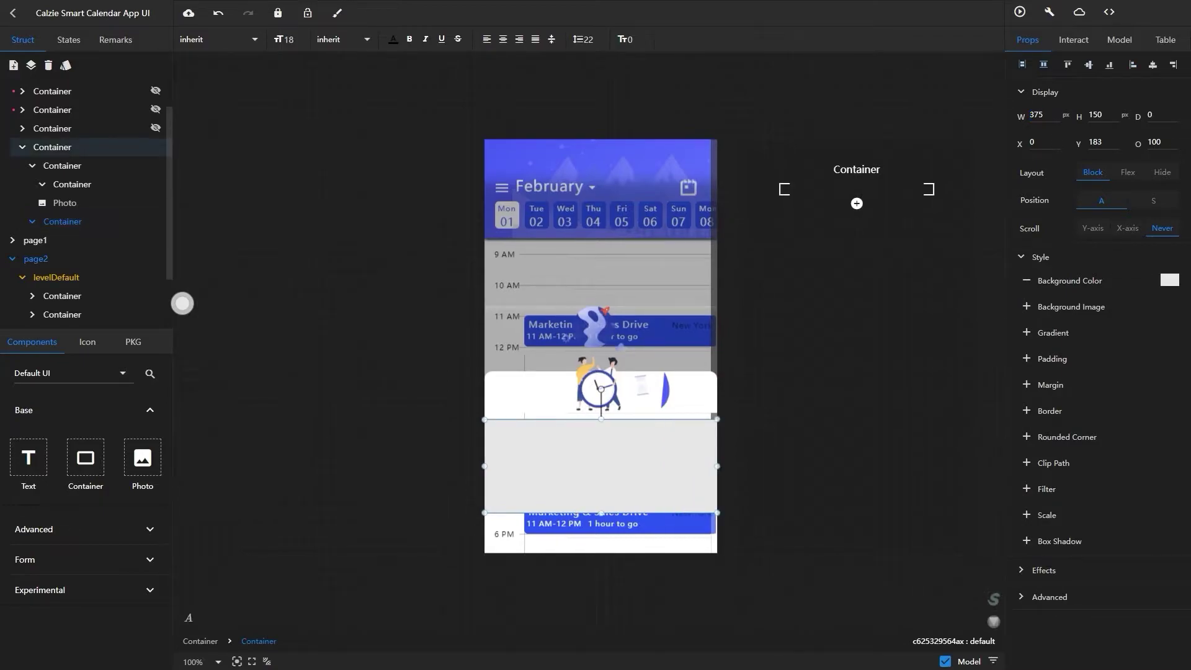
- Align the new container to the bottom of its parent and enlarge it to 223 px high, starting at Y 176
left_click_drag(602, 513, 601, 546)
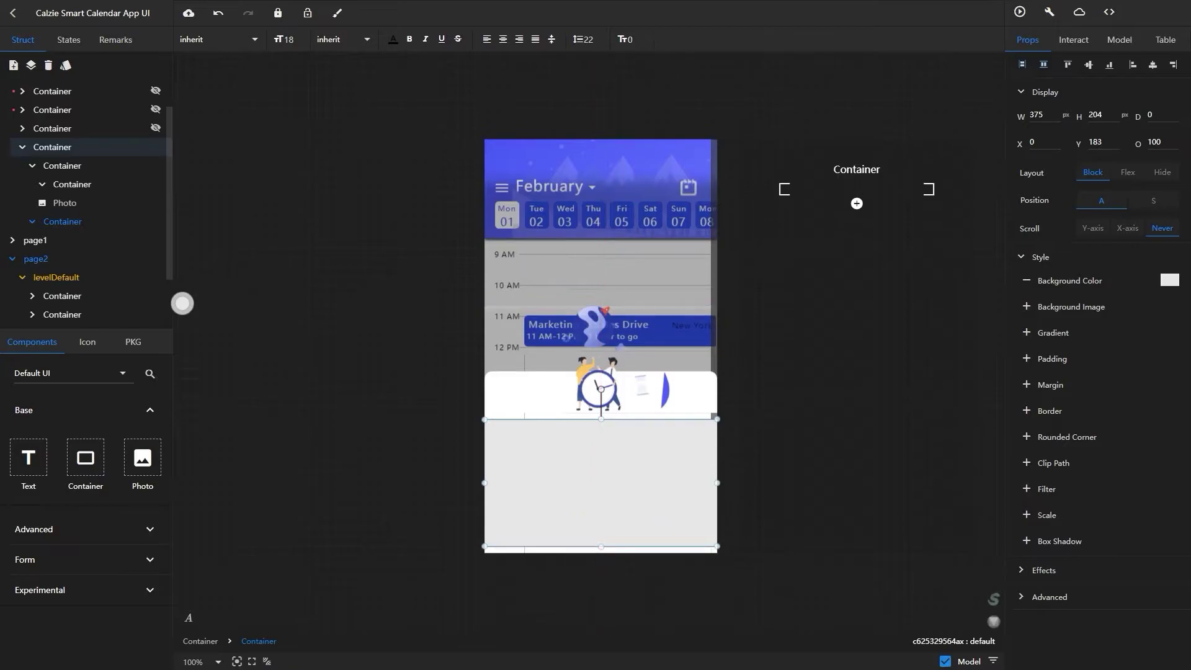
left_click(1110, 64)
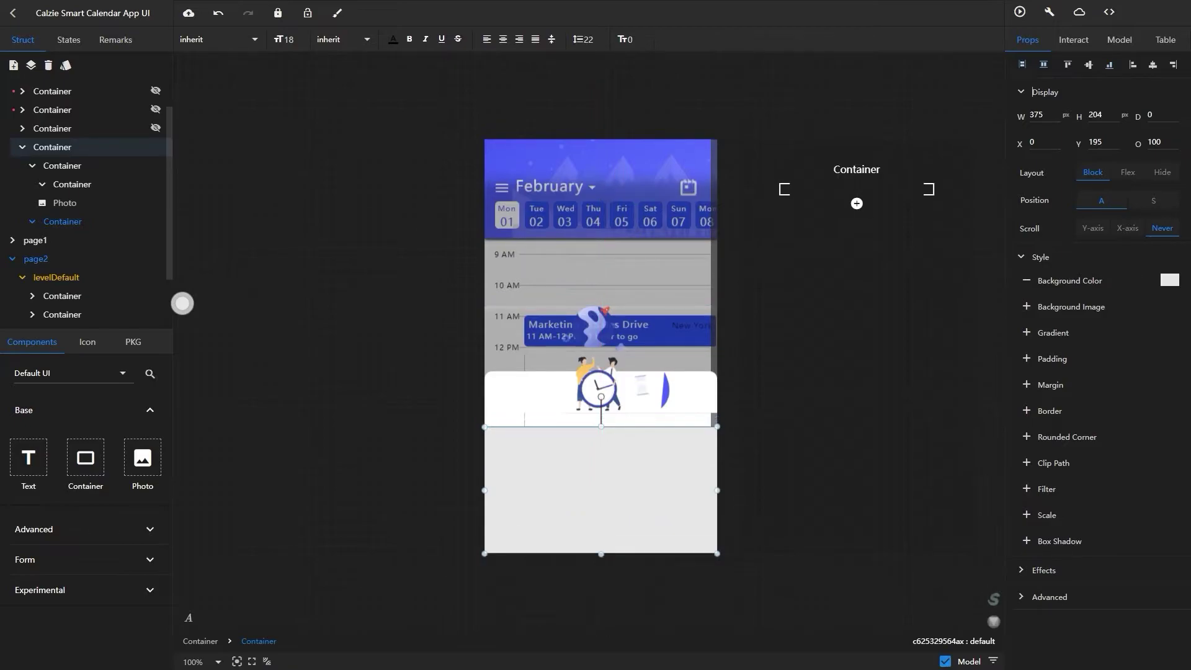
left_click_drag(601, 426, 601, 414)
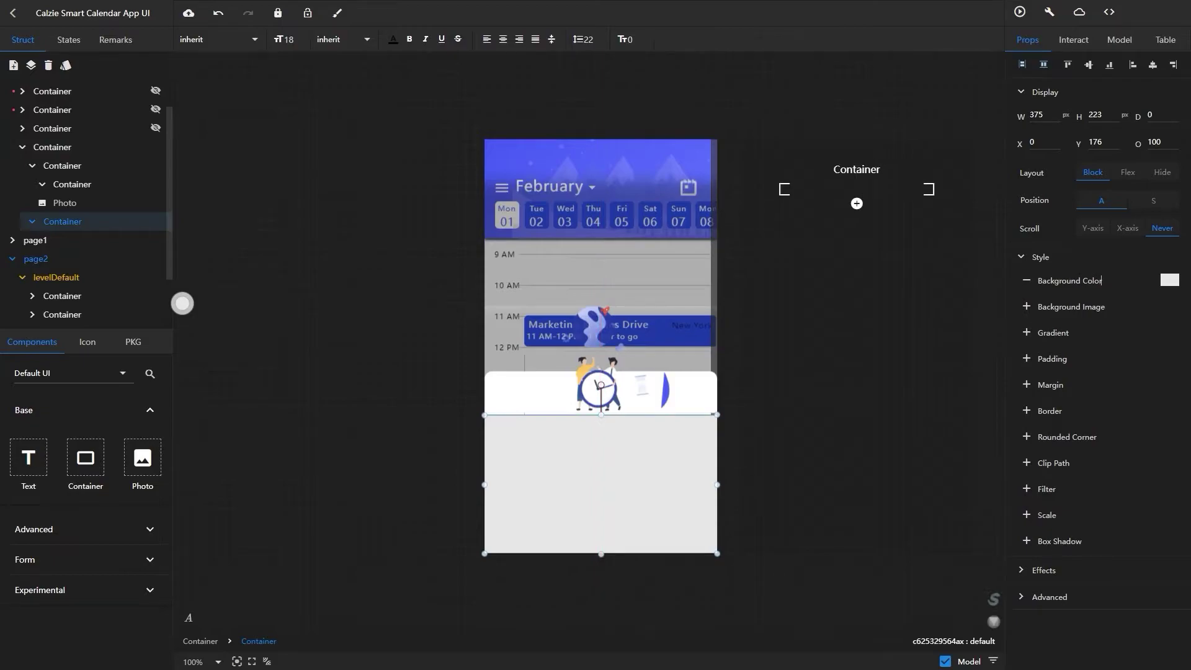
- Change the lower container's background color to white #FFFFFF
left_click(1169, 280)
left_click(1041, 283)
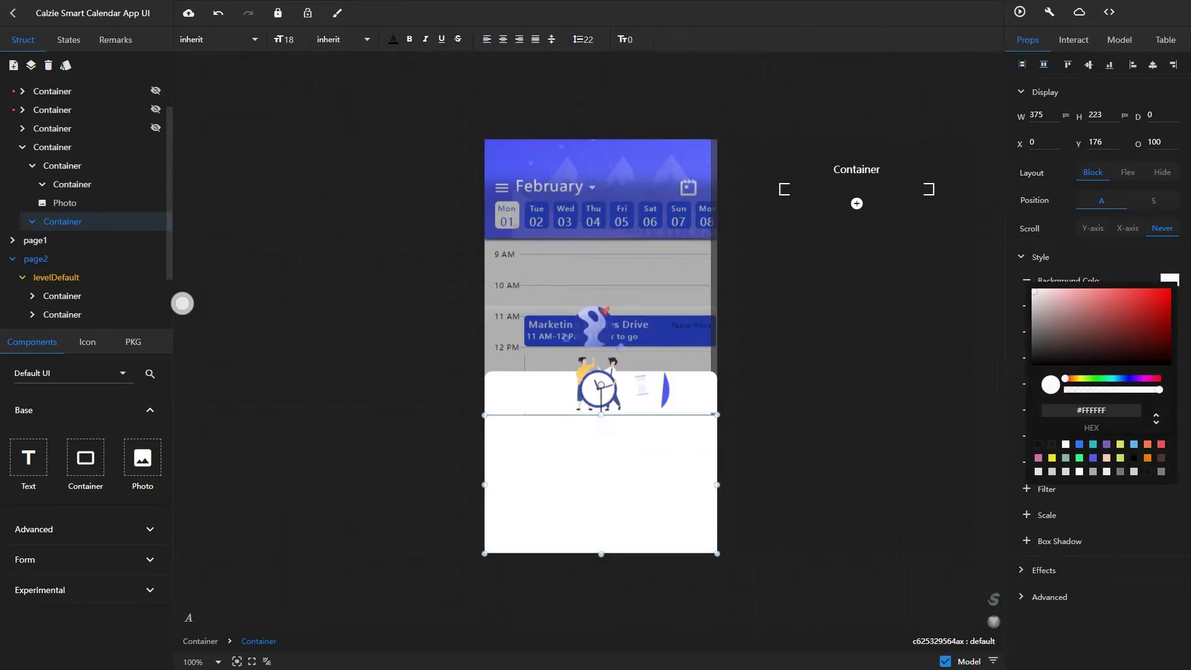
left_click(1169, 279)
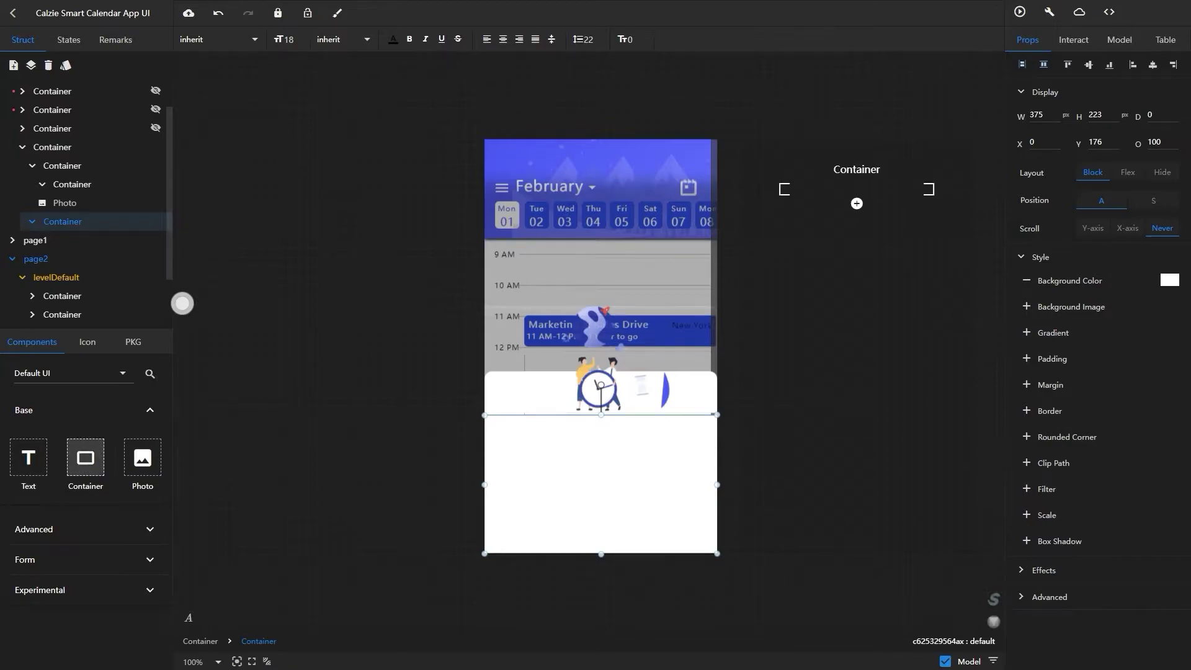
- Add a text element to the white lower container reading "Your time zone has changed"
left_click_drag(239, 478, 546, 456)
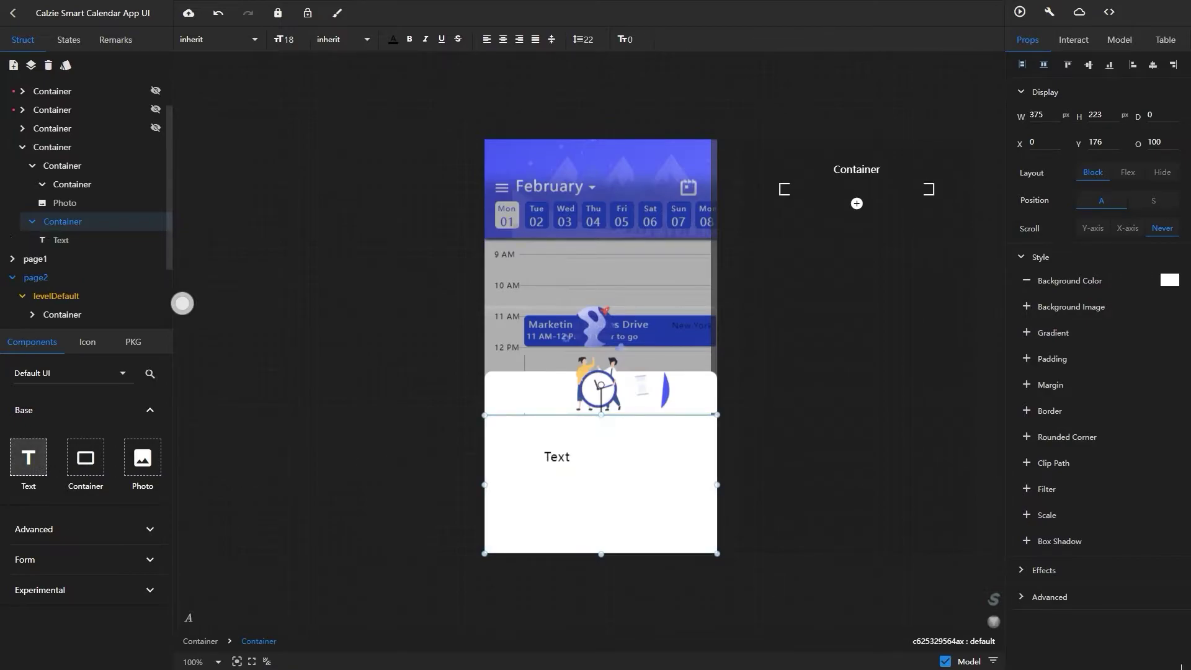
left_click(556, 457)
left_click(1119, 40)
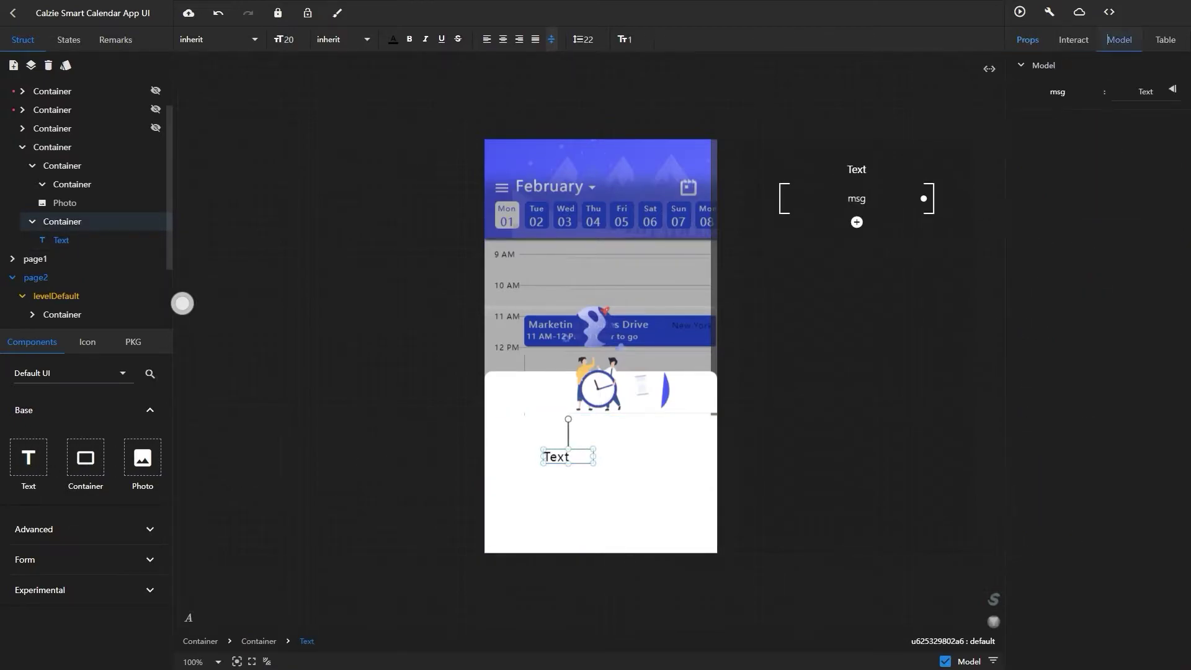
left_click_drag(1138, 91, 1154, 91)
type("Y")
type("our time")
type(" zon")
type("e")
type("has c")
type("han")
left_click(1105, 92)
- Set the heading's font size to 26 and enlarge its text box to about 260 × 48 px
double_click(286, 39)
type("2")
key("Return")
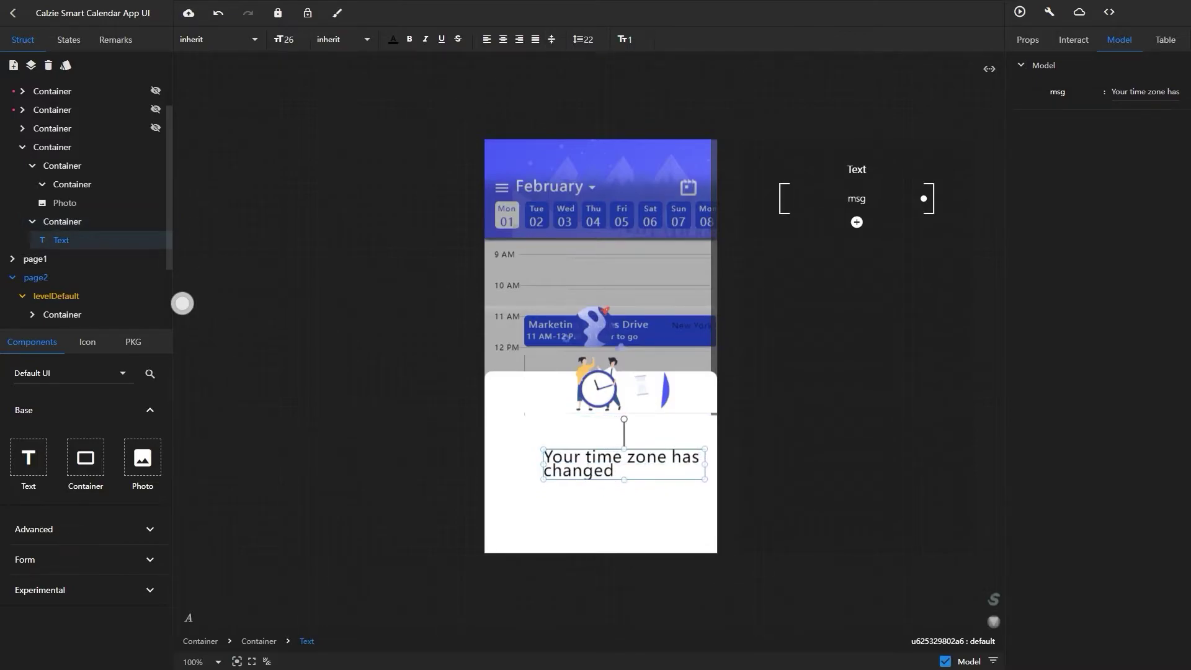
- Center the heading's text and align the heading to the top center of the lower container
left_click(503, 39)
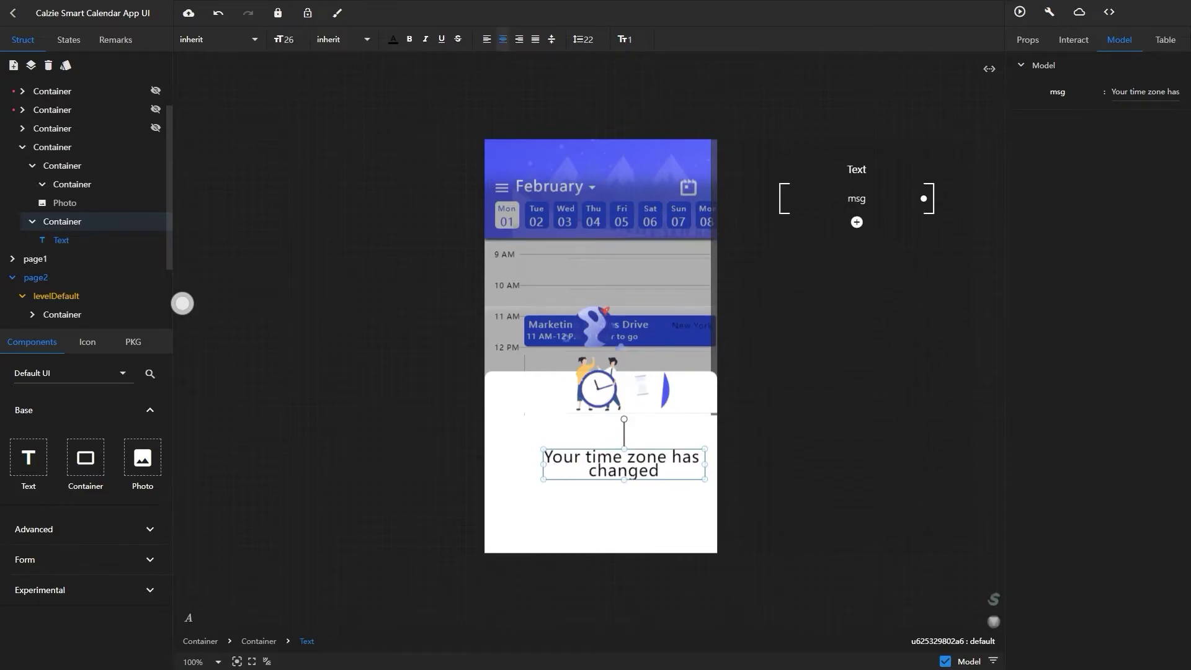
left_click(1153, 65)
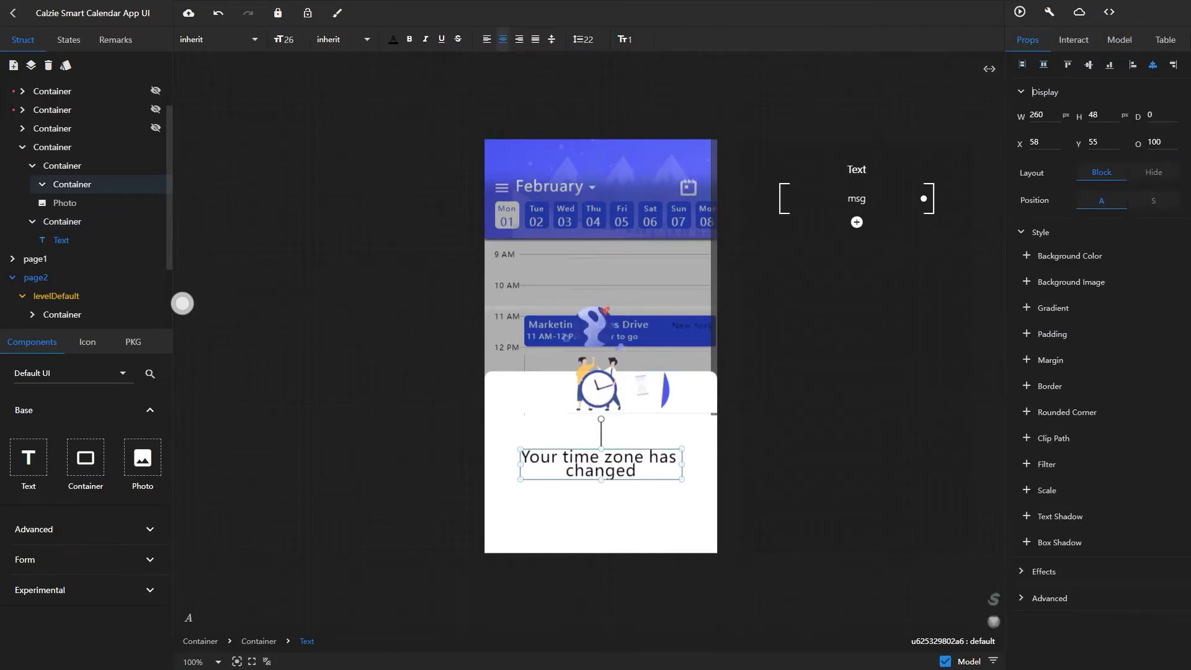
left_click(1068, 65)
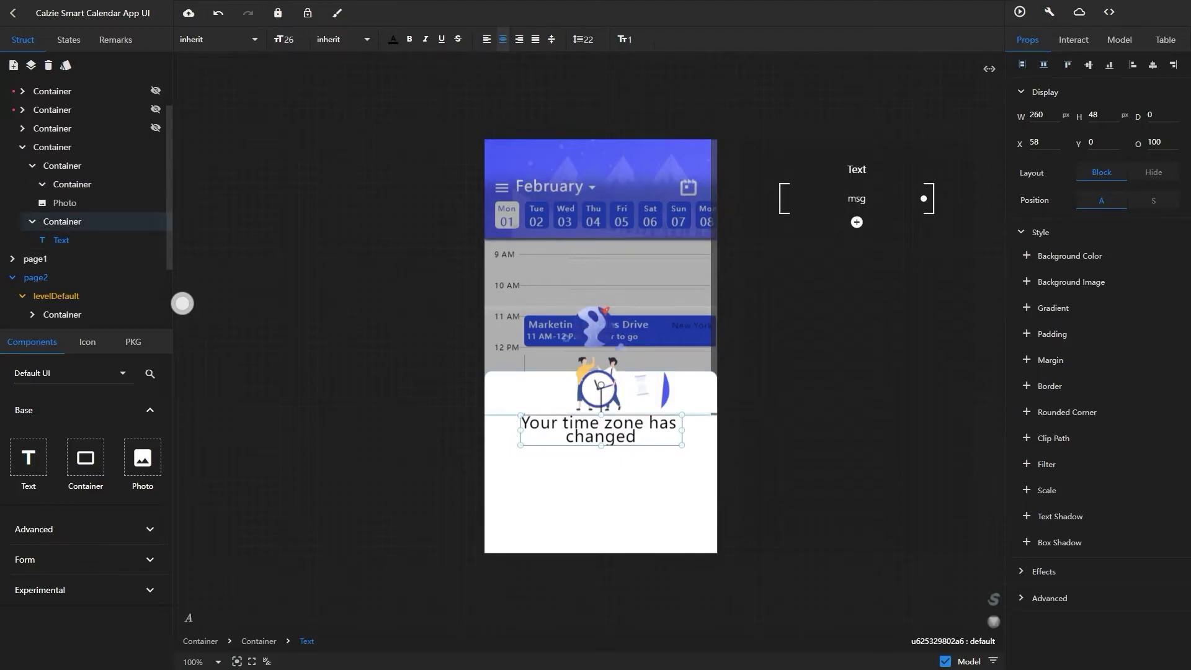
- Add a second text element below the heading reading "Yourcalender has been updated as per"
left_click(601, 484)
left_click_drag(27, 458, 605, 482)
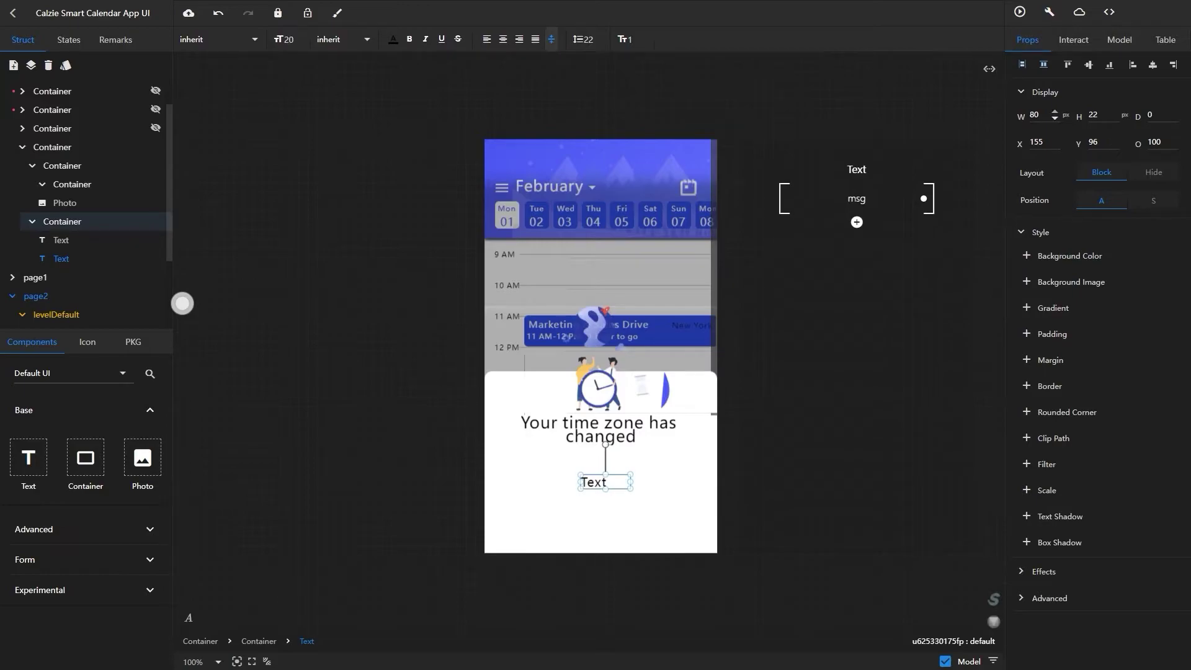
left_click(1120, 39)
left_click_drag(1138, 92, 1154, 92)
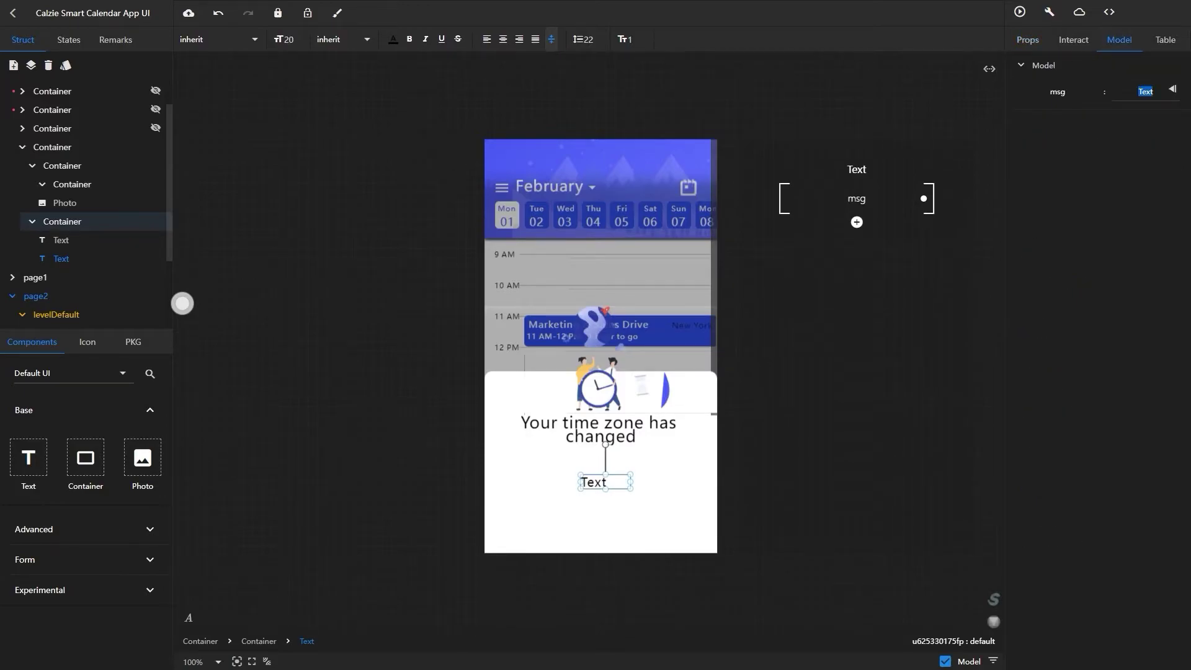
type("Yourcal")
type("enda")
type("r has b")
type("een updat")
type("ed as ")
type("pe")
key("Return")
- Set the description text's font size to 18 and its opacity to 70
double_click(289, 39)
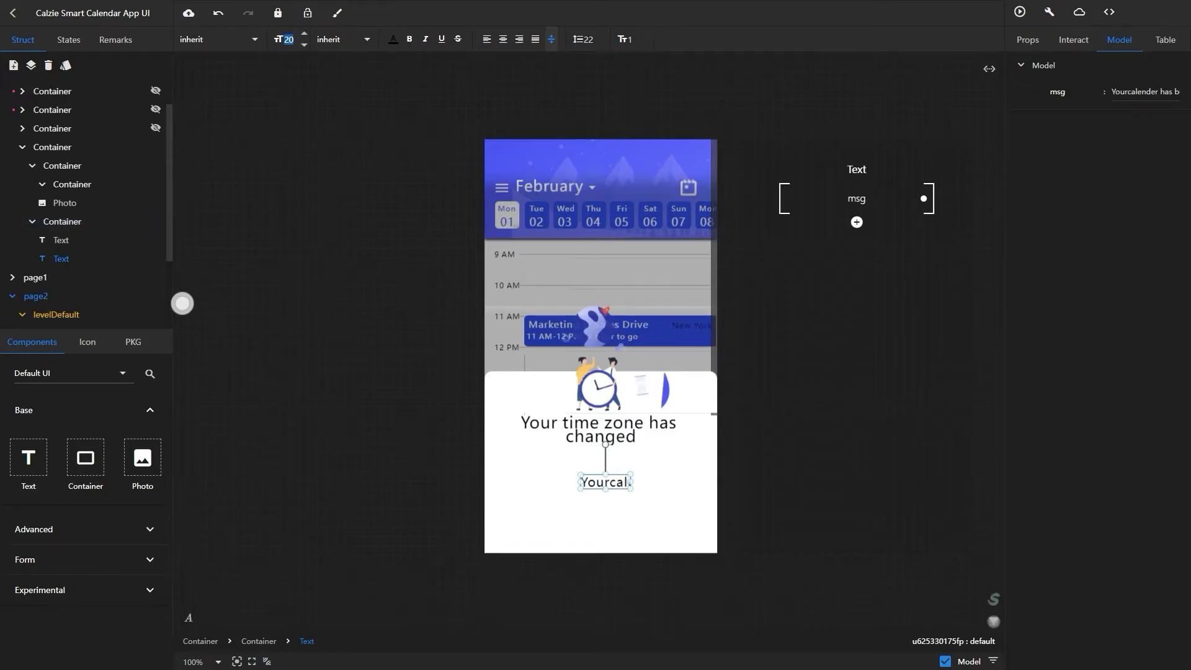
type("18")
left_click(605, 460)
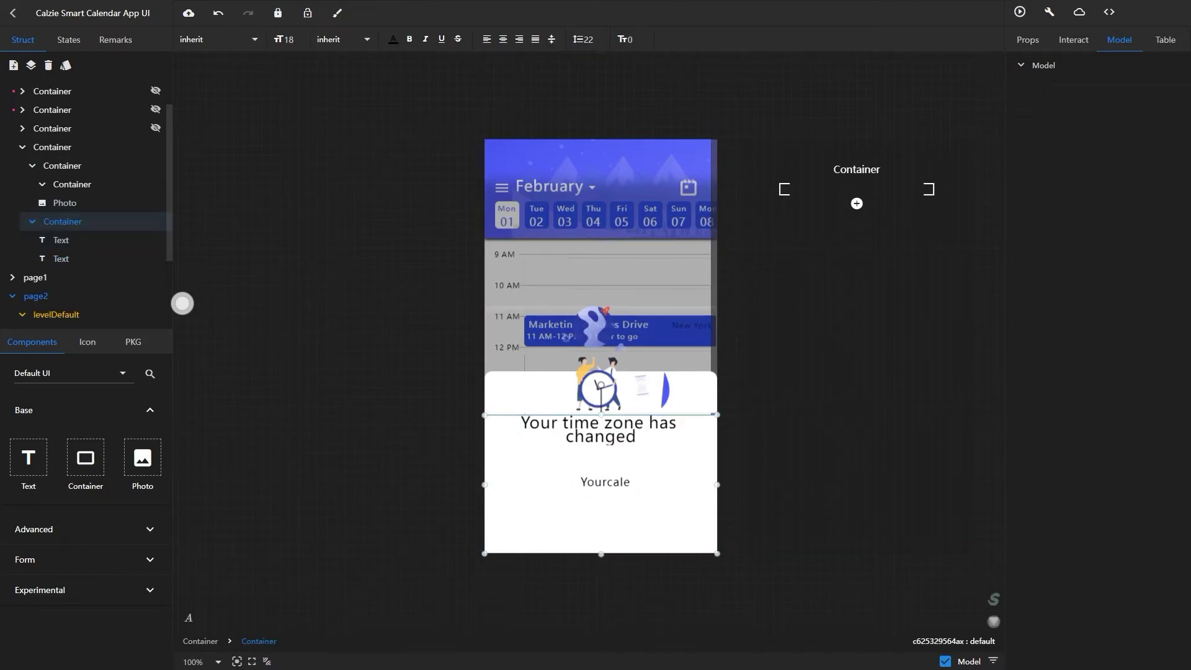
left_click(605, 482)
left_click(1027, 39)
double_click(1154, 142)
type("70")
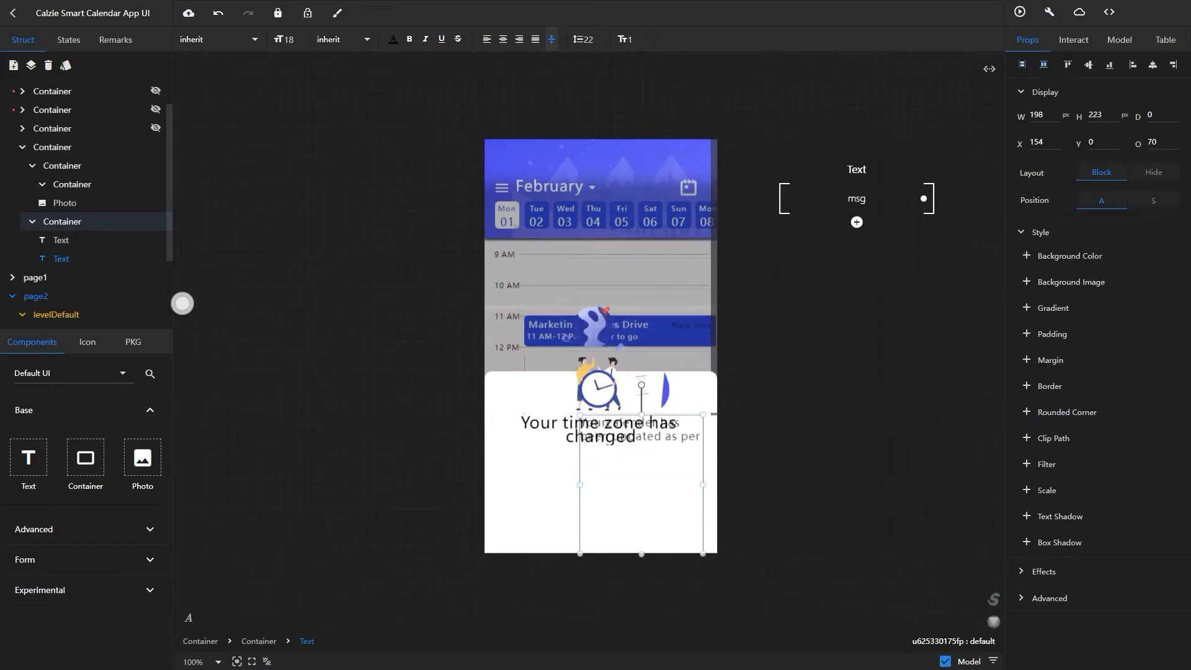
- Center the description text in the lower container and enlarge its text box to about 332 × 57 px
key("ctrl+z")
left_click(1089, 64)
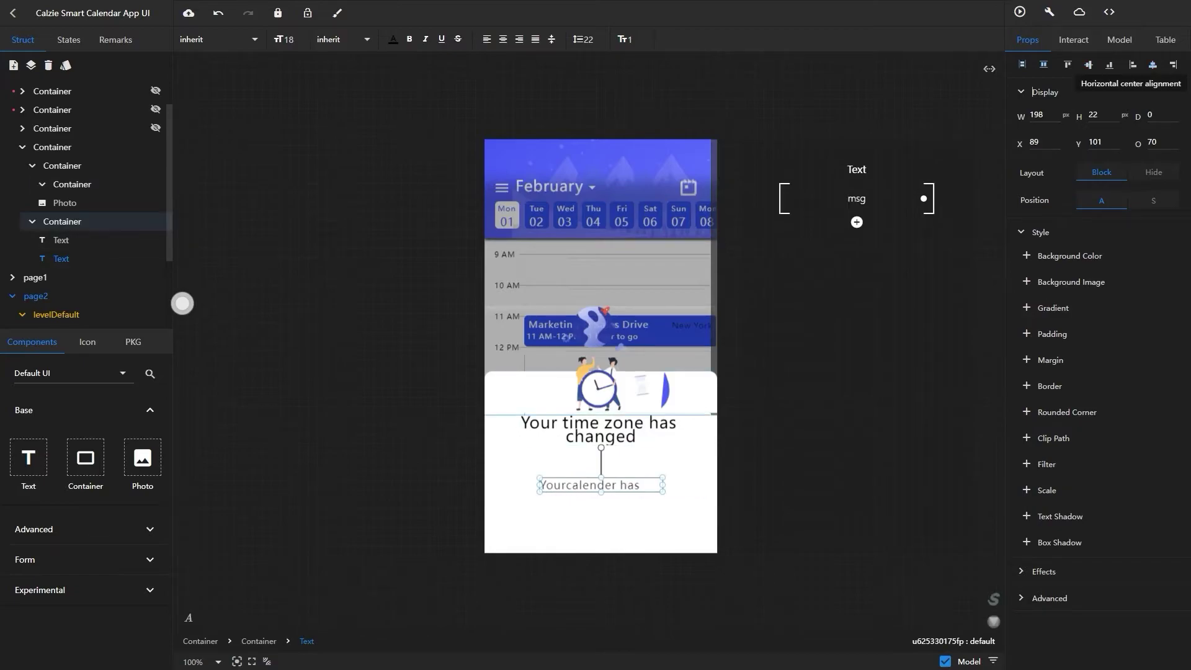
left_click_drag(663, 474, 585, 474)
left_click(611, 474)
left_click(218, 13)
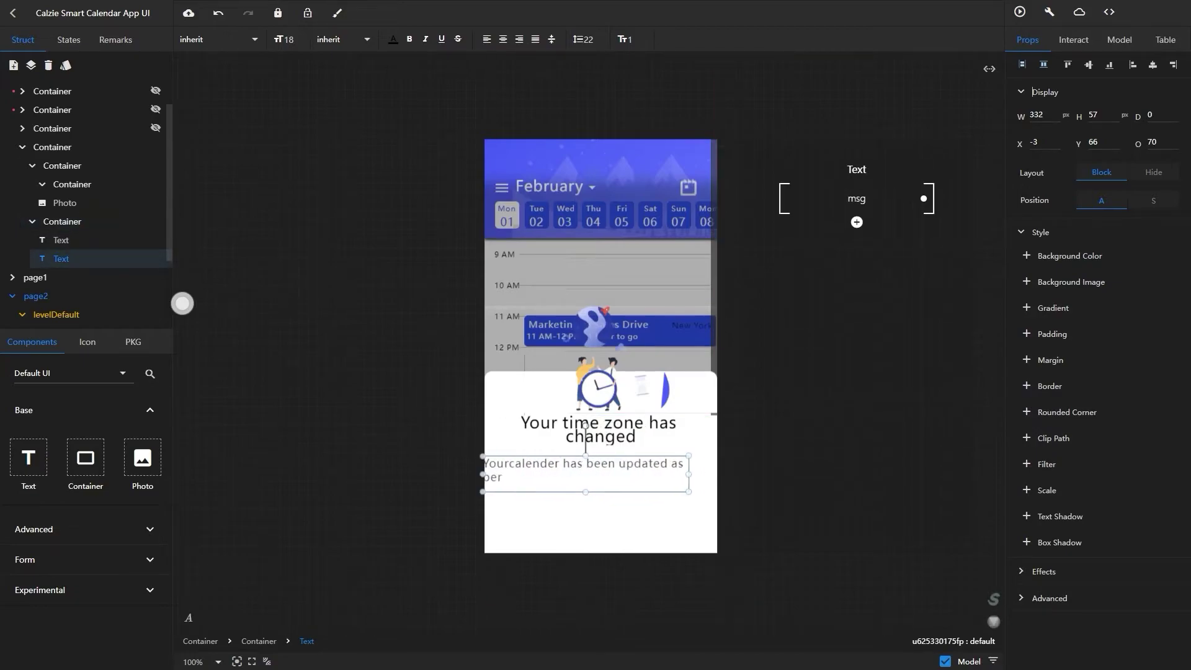
- Resize the description to about 315 × 44 px with centered text and place it just below the heading at X 30, Y 53
left_click_drag(689, 474, 717, 474)
left_click_drag(600, 474, 603, 504)
left_click_drag(721, 489, 681, 490)
left_click(503, 39)
left_click_drag(583, 490, 601, 434)
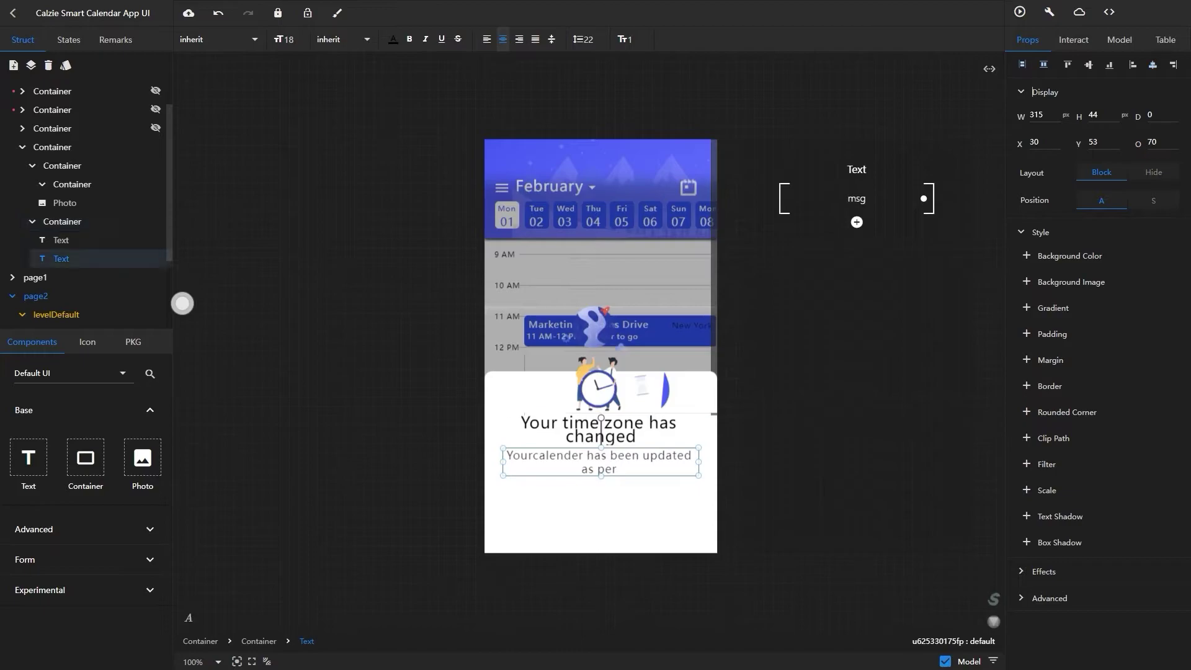
- Add a third text element below the description reading "New York's time (GMT-0500)"
left_click_drag(28, 458, 566, 481)
left_click(1119, 40)
left_click_drag(1137, 92, 1173, 91)
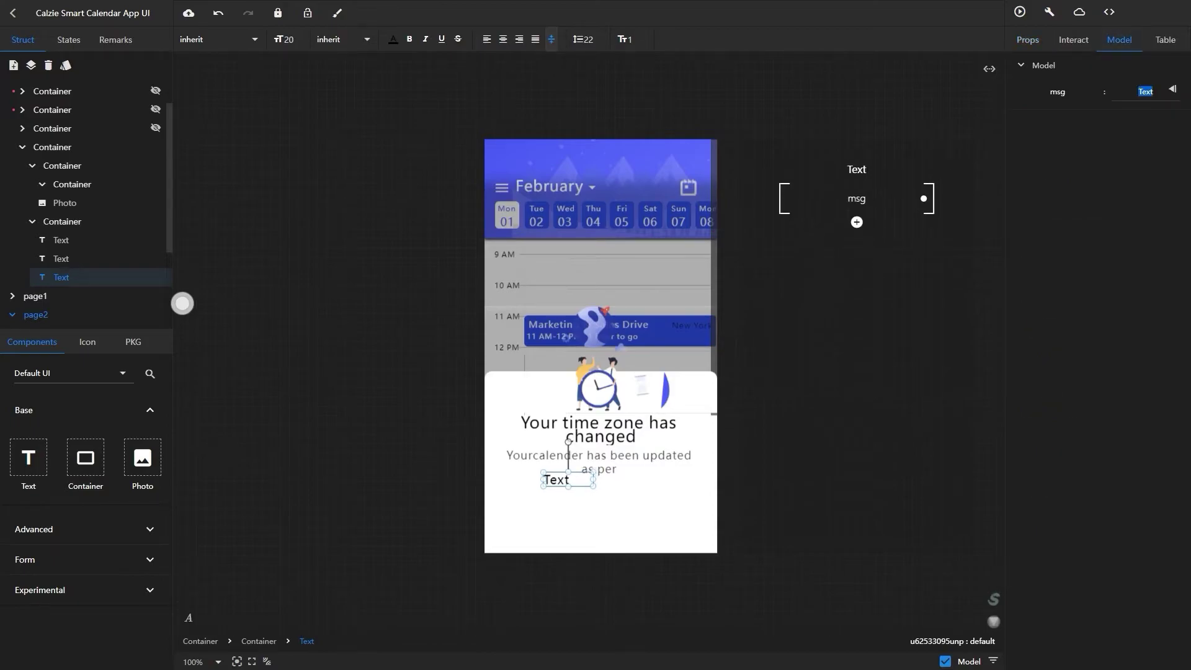
key("BackSpace")
type("New York's time")
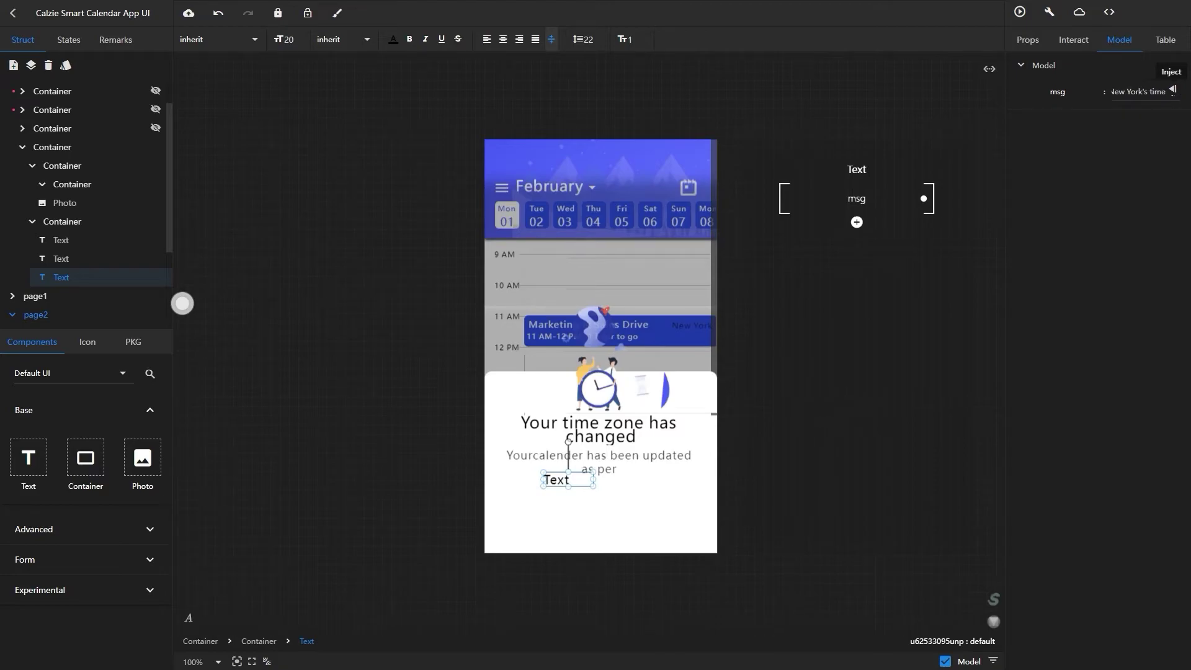
type(" (GM")
type("T-5)")
left_click(1173, 89)
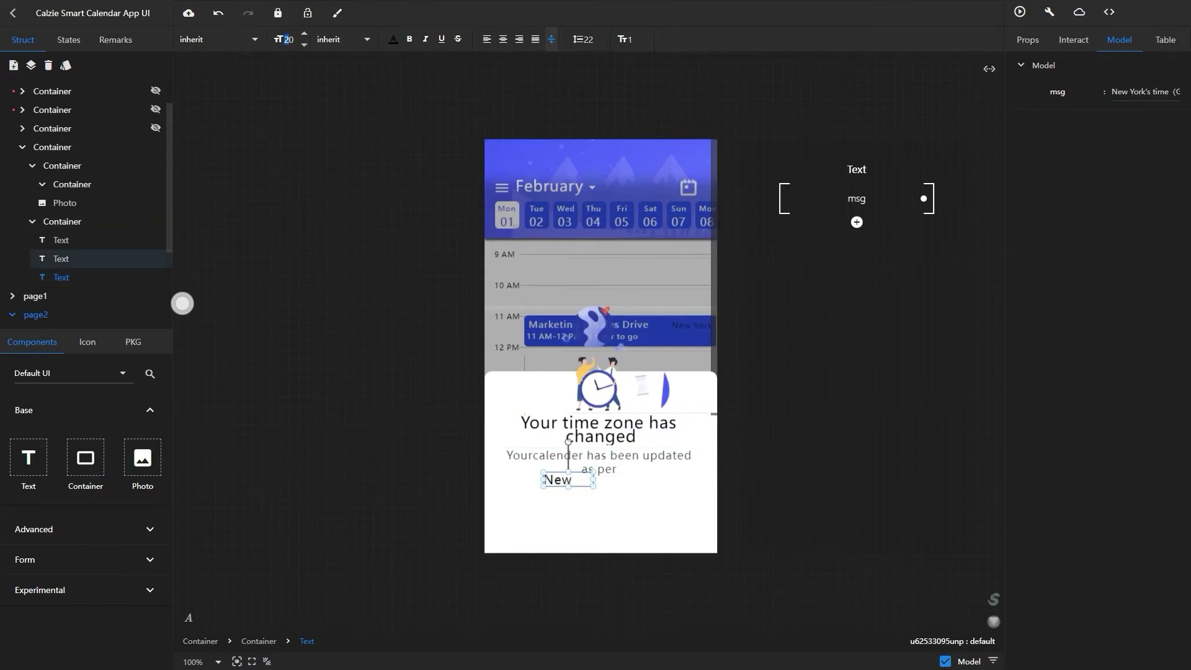
- Set the New York time text's font size to 18 and its opacity to 70
type("8")
key("Delete")
type("0")
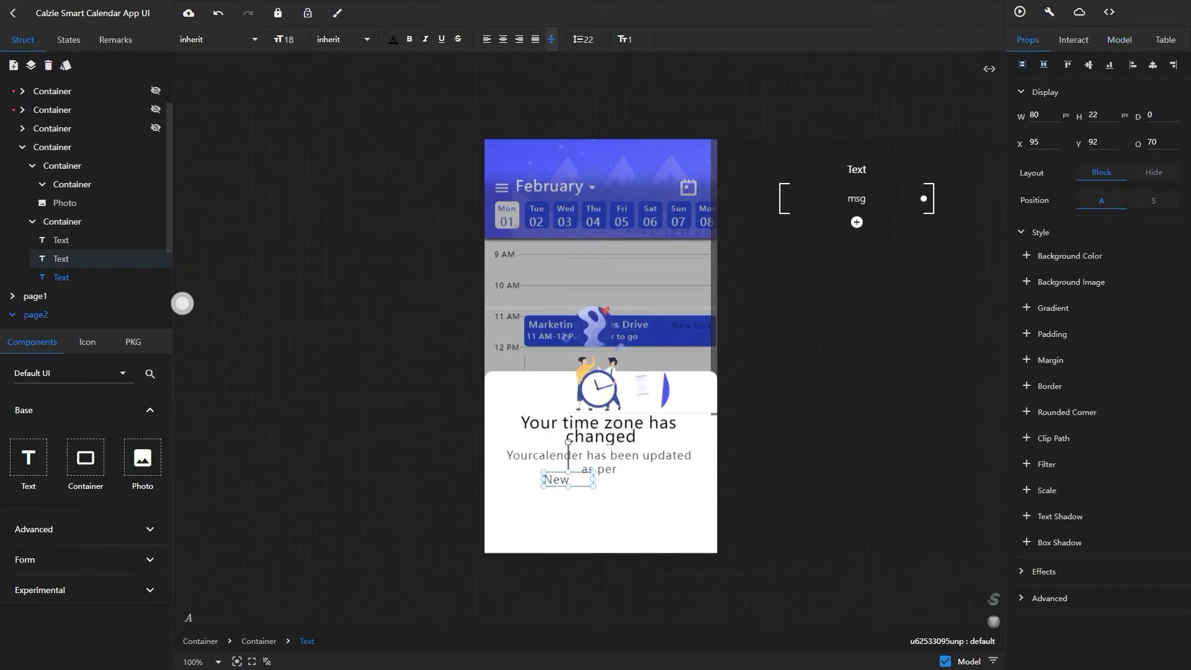
- Set the New York time text's font size to 16 and widen it to fit one line, centered in the container
double_click(289, 40)
type("16")
left_click_drag(662, 480, 690, 481)
left_click(503, 40)
left_click(1153, 64)
- Reduce the description text's font size to 12 and shorten its text box slightly
left_click(601, 462)
double_click(288, 40)
type("16")
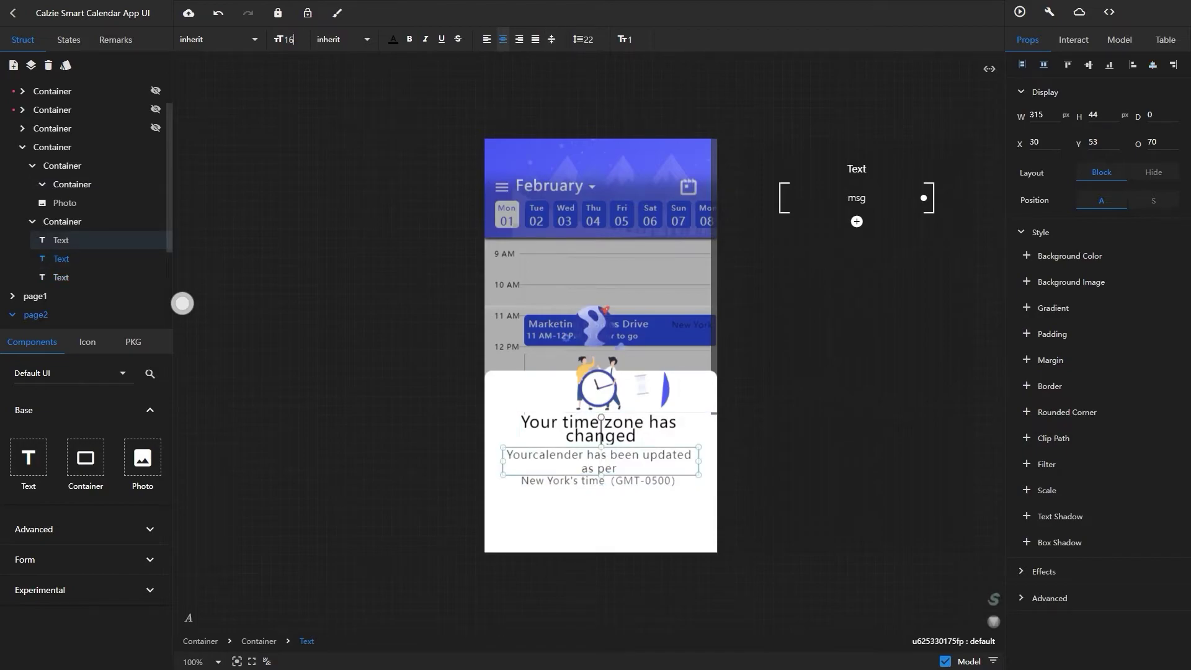
type("2")
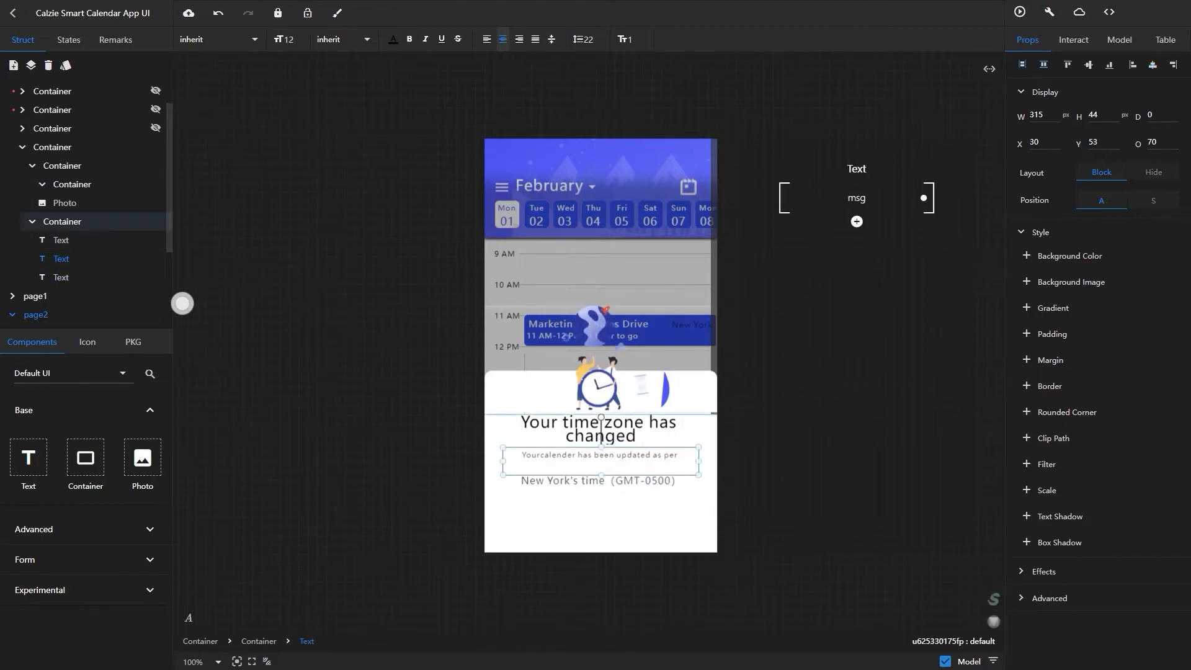
mouse_move(600, 475)
left_mouse_down()
mouse_move(601, 461)
mouse_move(601, 470)
left_mouse_up()
- Set the New York time text's font size to 12 and move it up beneath the description to Y 79
left_click(600, 481)
double_click(288, 40)
type("12")
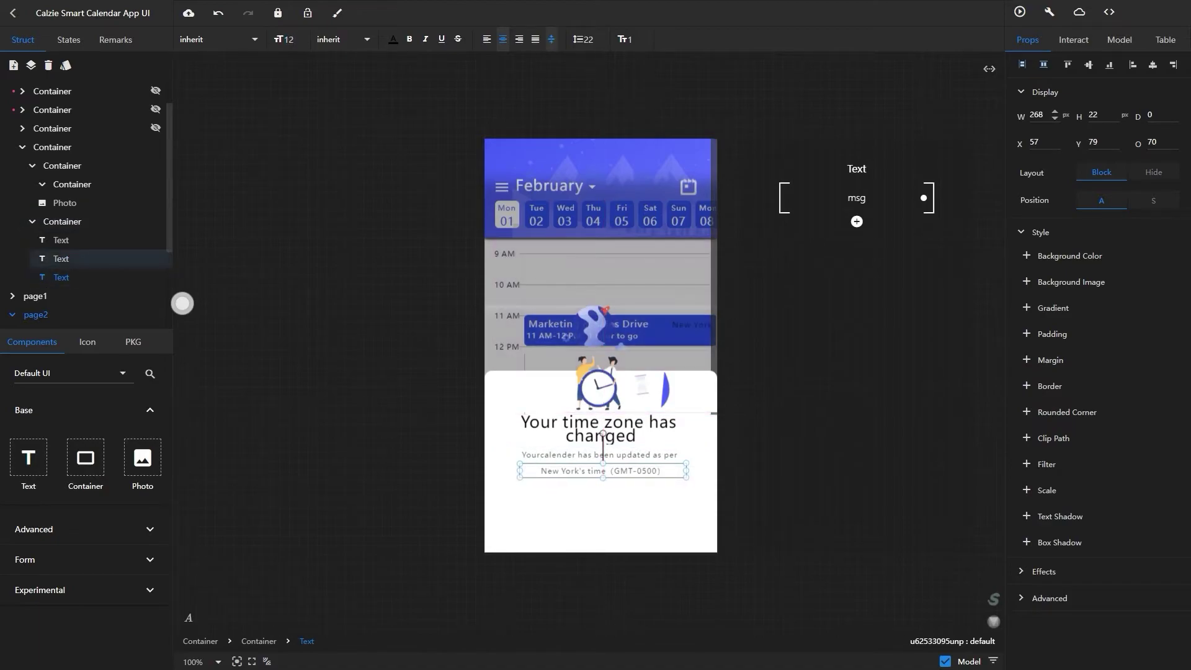
- Add a 170 × 33 button container to the white panel beneath the New York time text at Y 125, centered horizontally
left_click(602, 446)
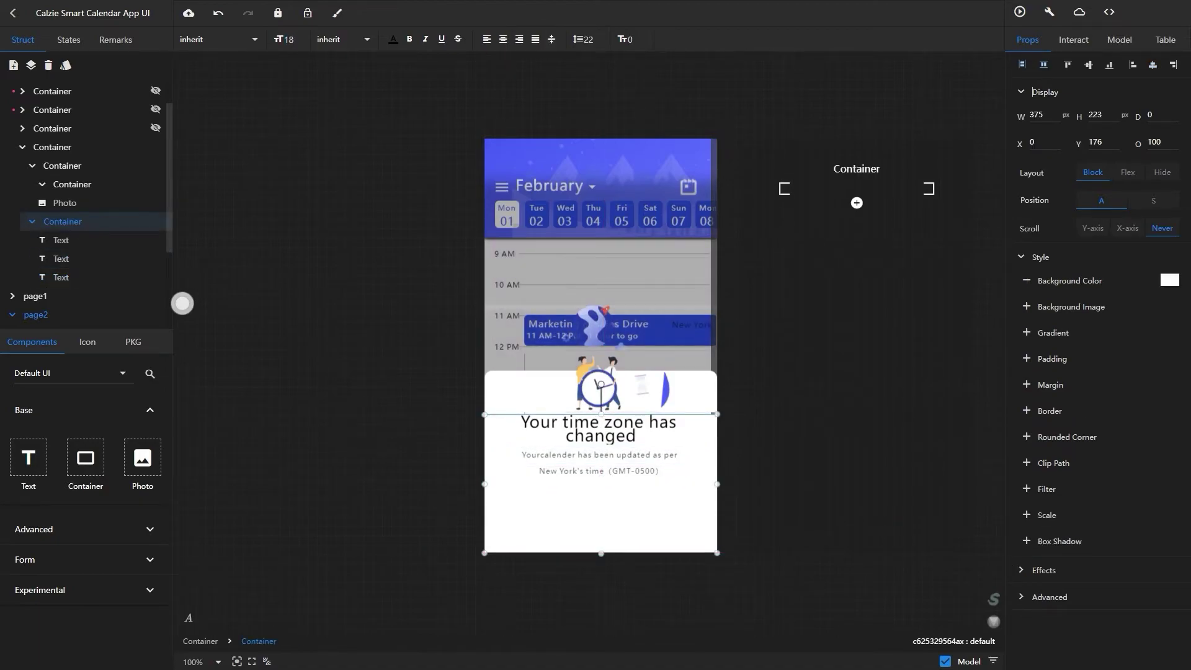
left_click(87, 341)
left_click(32, 342)
left_click_drag(85, 457, 600, 519)
key("ctrl+a")
type("100")
key("Return")
left_click_drag(539, 522, 596, 522)
left_click_drag(596, 586, 670, 503)
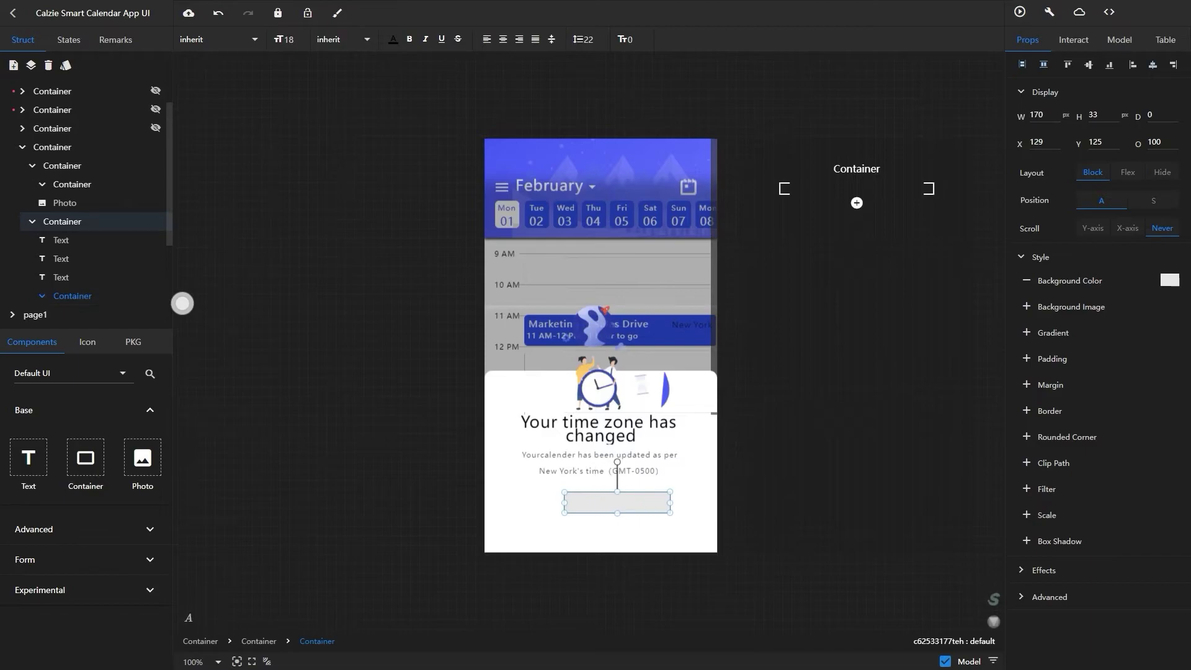
left_click(1153, 64)
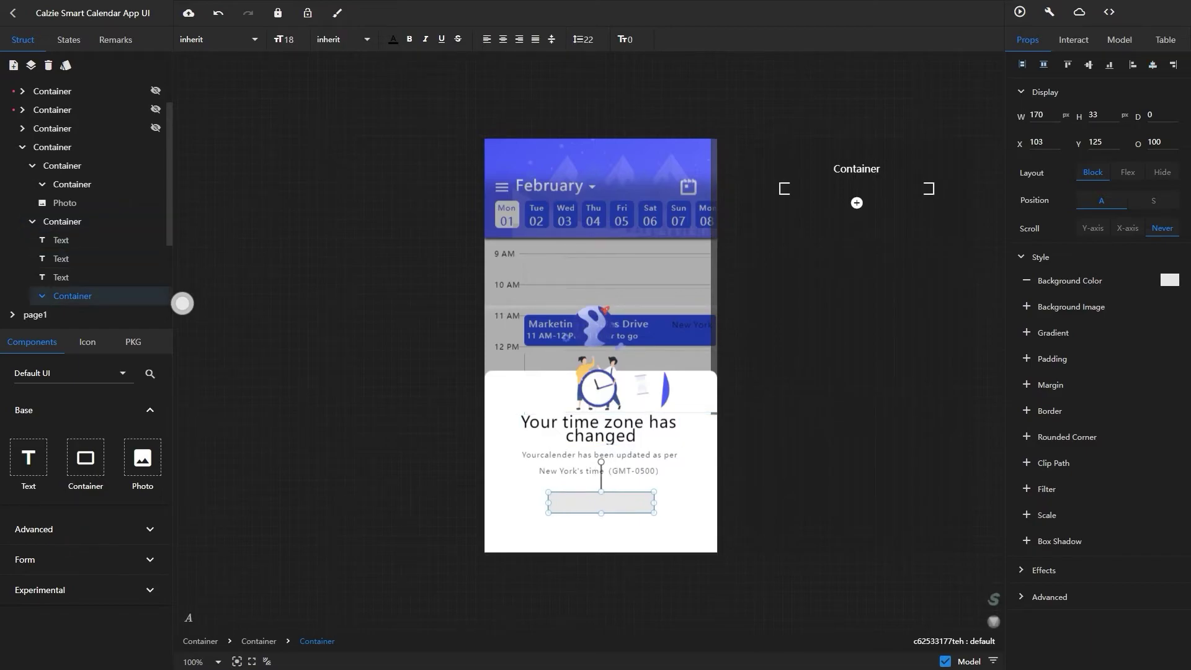
- Give the button container 12 px rounded corners and a blue background color
left_click(1027, 436)
double_click(1029, 461)
type("12")
key("Return")
left_click(1169, 280)
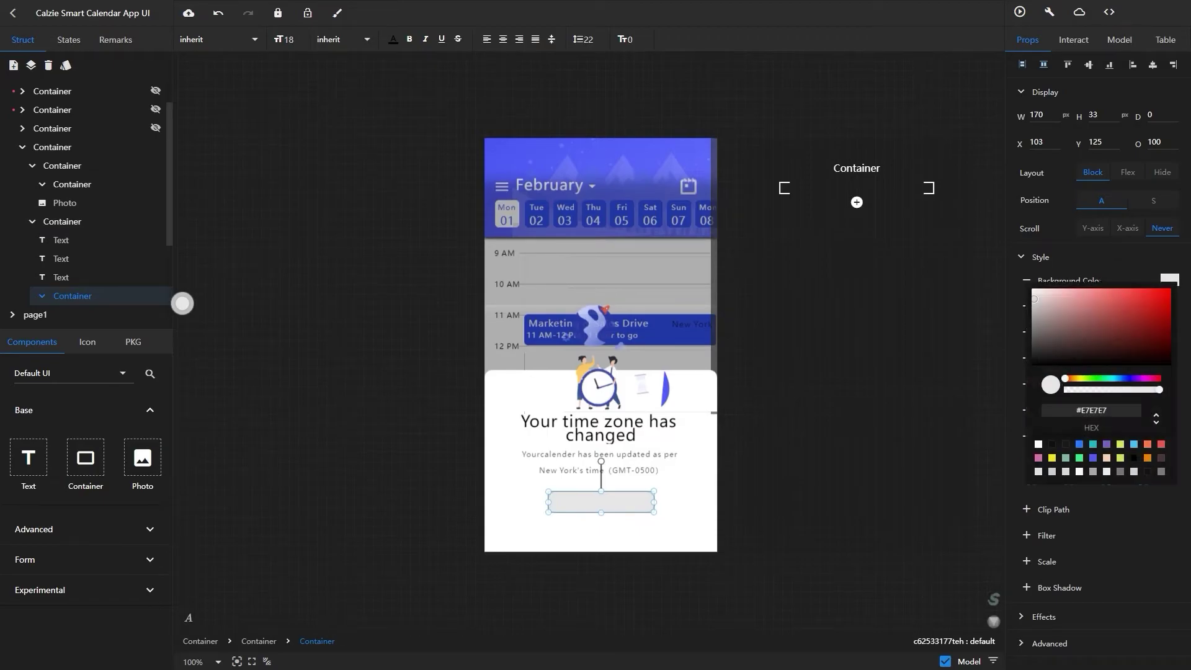
left_click(1080, 444)
left_click(972, 428)
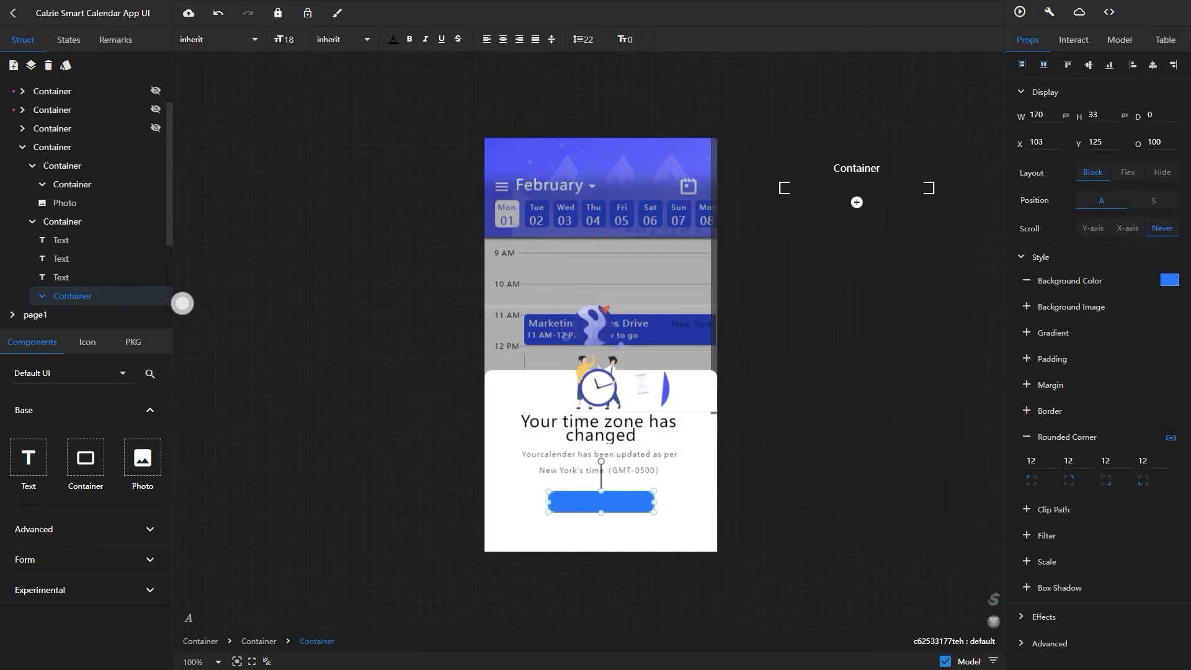
- Apply a violet-blue to bright blue gradient to the button container and set its rounded corners to 8
left_click(1027, 306)
left_click(1027, 306)
left_click(1027, 333)
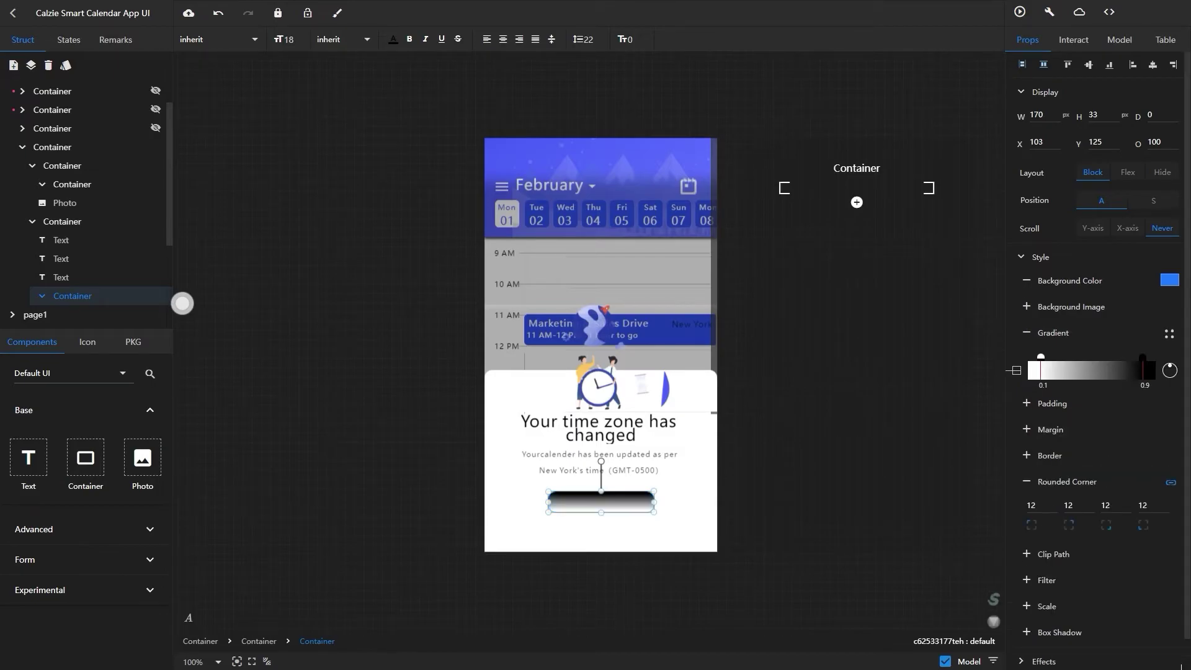
left_click(1041, 357)
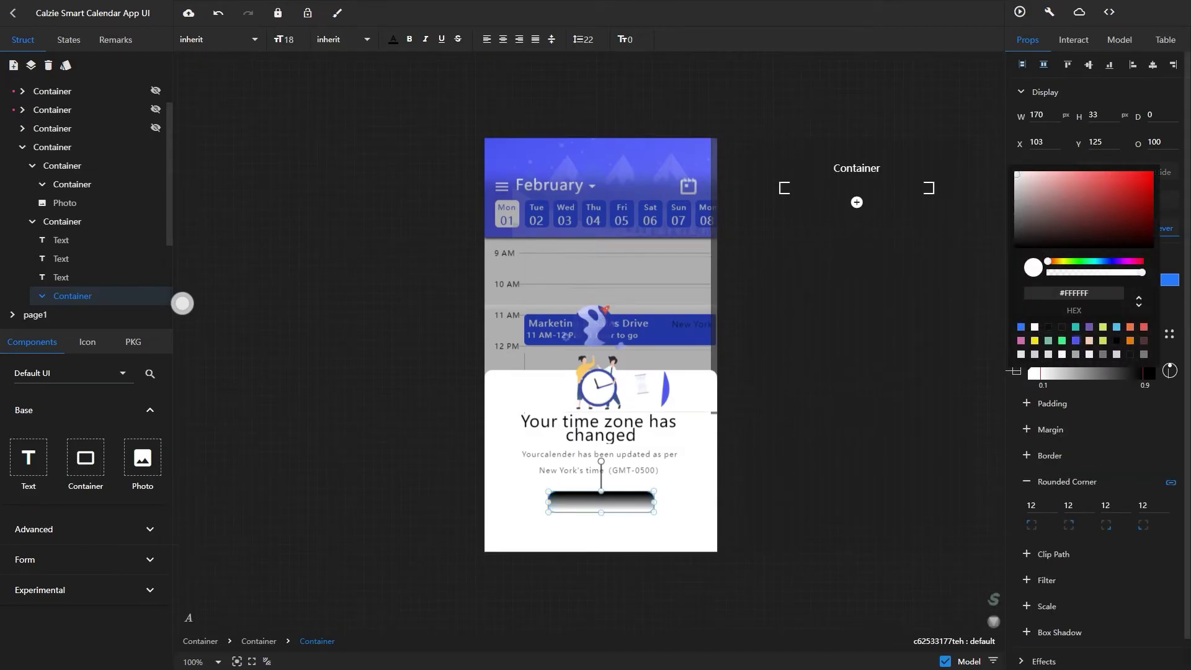
left_click(1076, 340)
left_click(972, 398)
left_click(1143, 358)
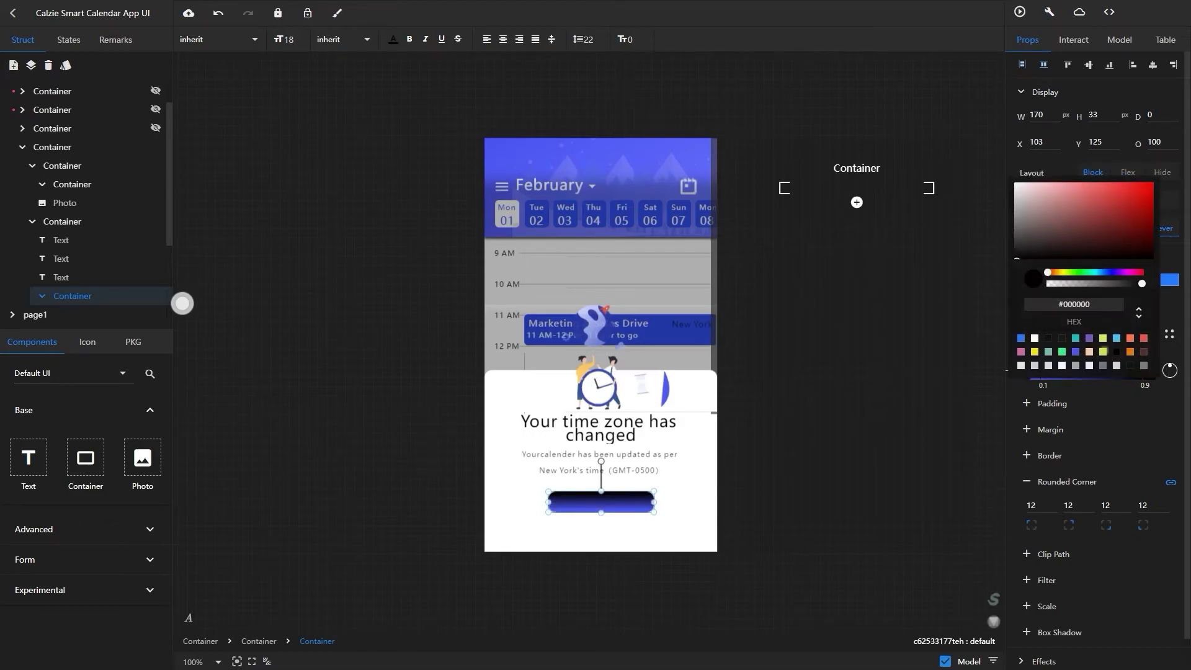
left_click(1021, 339)
left_click(972, 397)
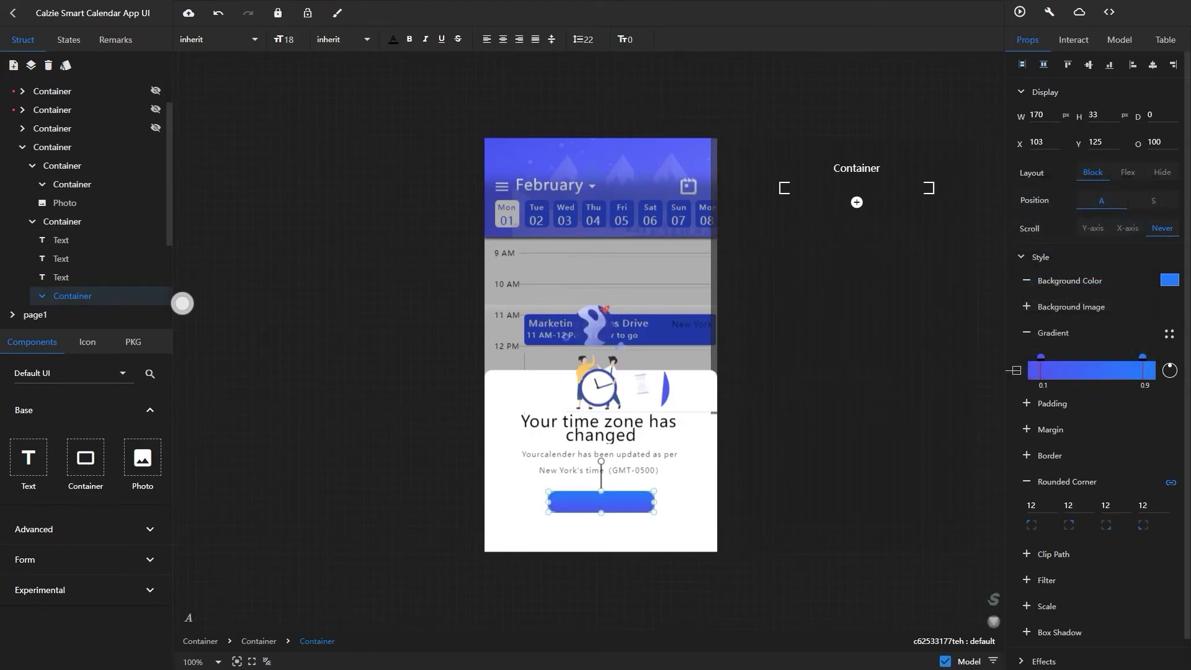
double_click(1031, 505)
type("8")
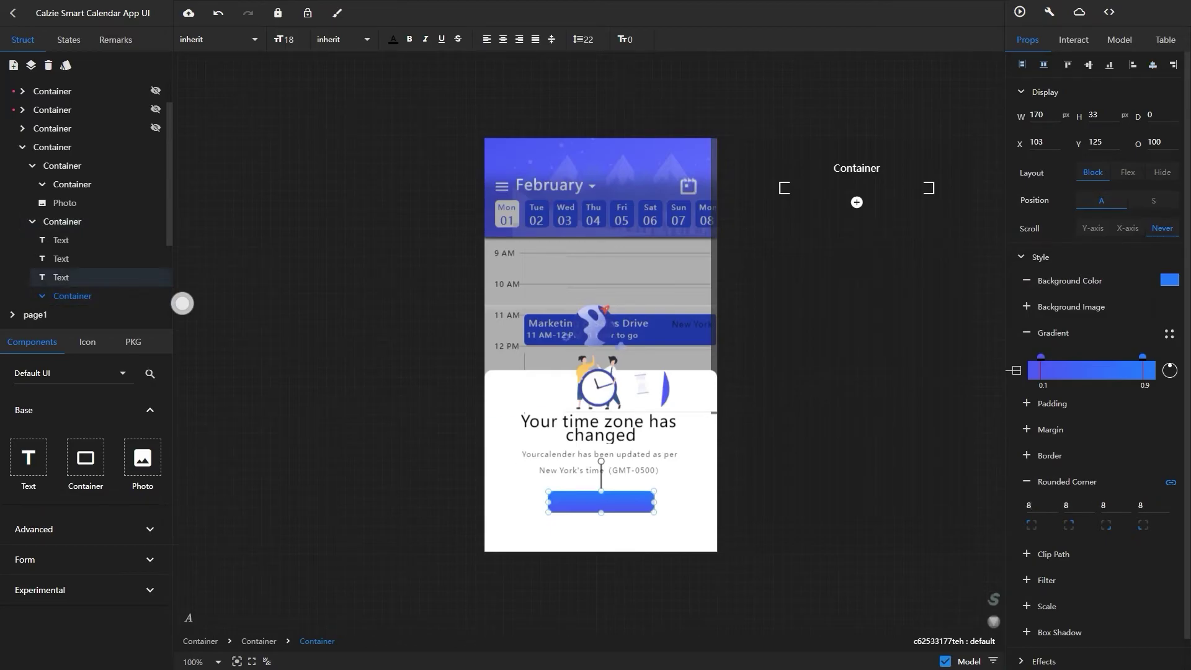
- Add a text element inside the blue button container and set its message to "Show Meetings"
left_click_drag(28, 458, 30, 459)
left_click_drag(406, 503, 588, 508)
left_click(588, 507)
left_click(1119, 39)
left_click_drag(1171, 91, 1138, 92)
type("Show")
key("BackSpace")
key("BackSpace")
key("BackSpace")
key("BackSpace")
type("sho")
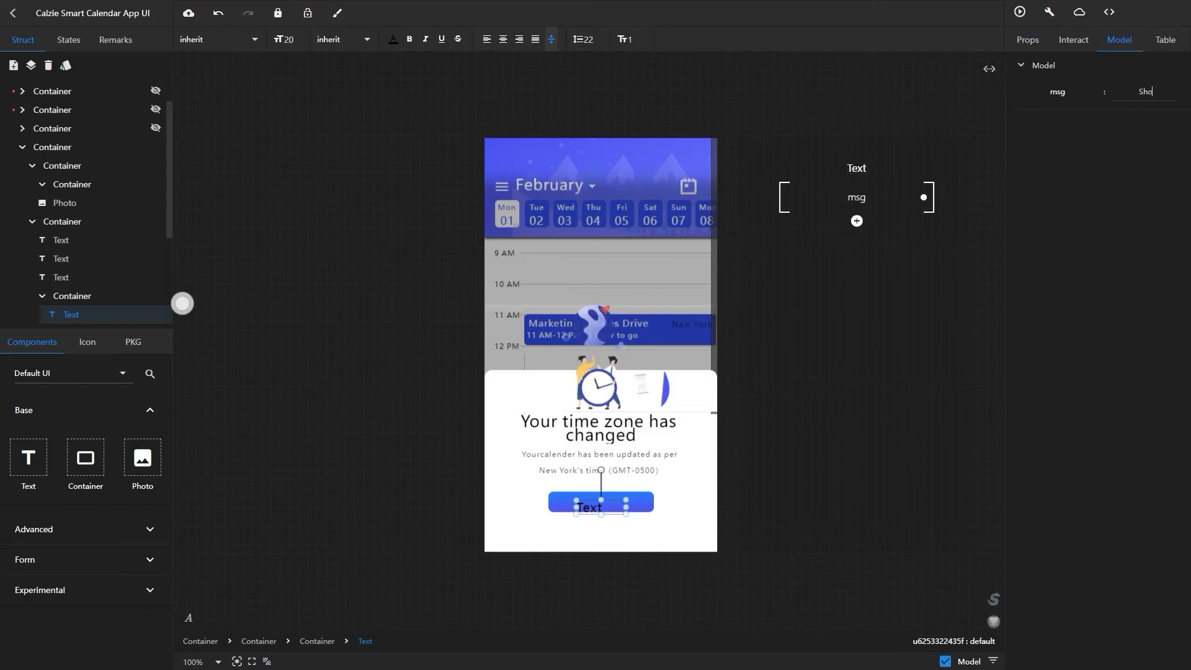
type("w Mee")
type("ting")
type("s")
key("Tab")
- Set the "Show Meetings" text's font size to 14
double_click(289, 39)
type("12")
key("Return")
key("BackSpace")
type("200")
key("ctrl+a")
type("14")
key("Return")
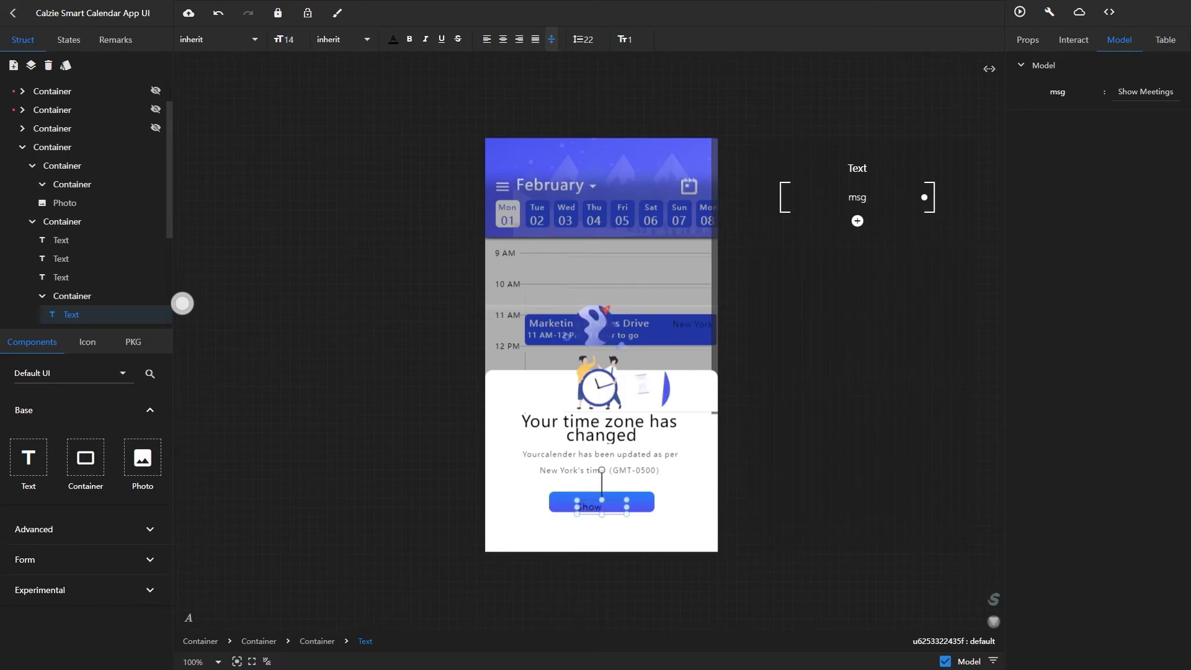
- Center-align the "Show Meetings" text, widen its box to 132, and center it vertically and horizontally in the button
left_click(502, 39)
left_click(1024, 39)
left_click(1089, 64)
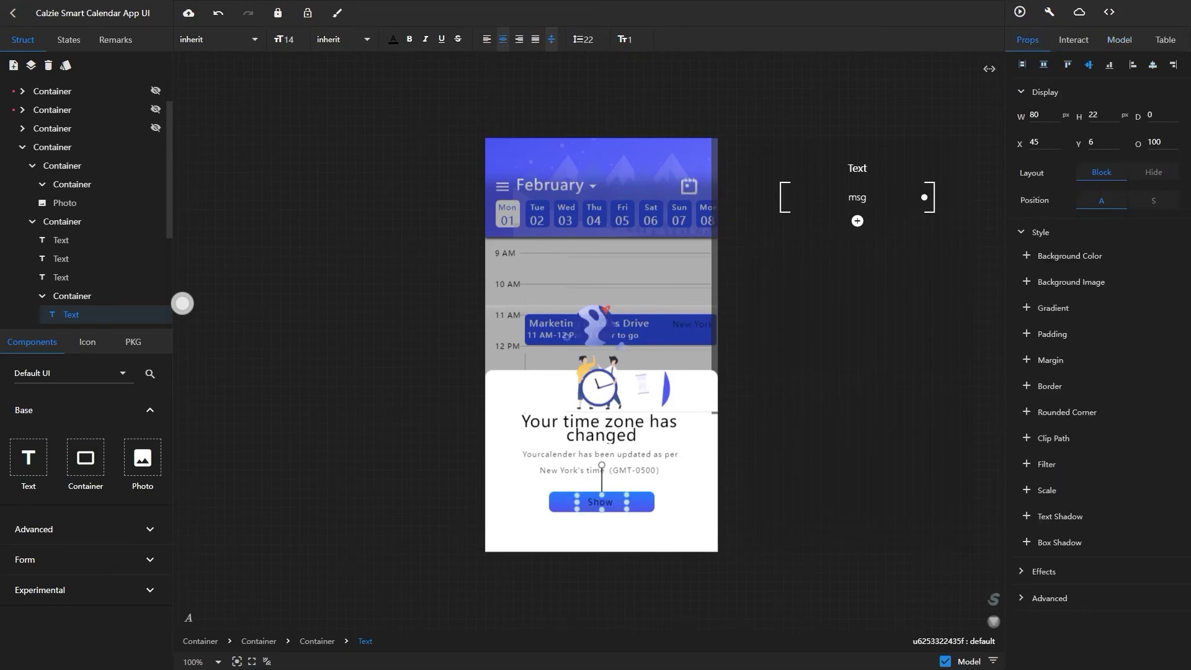
type("Meetings")
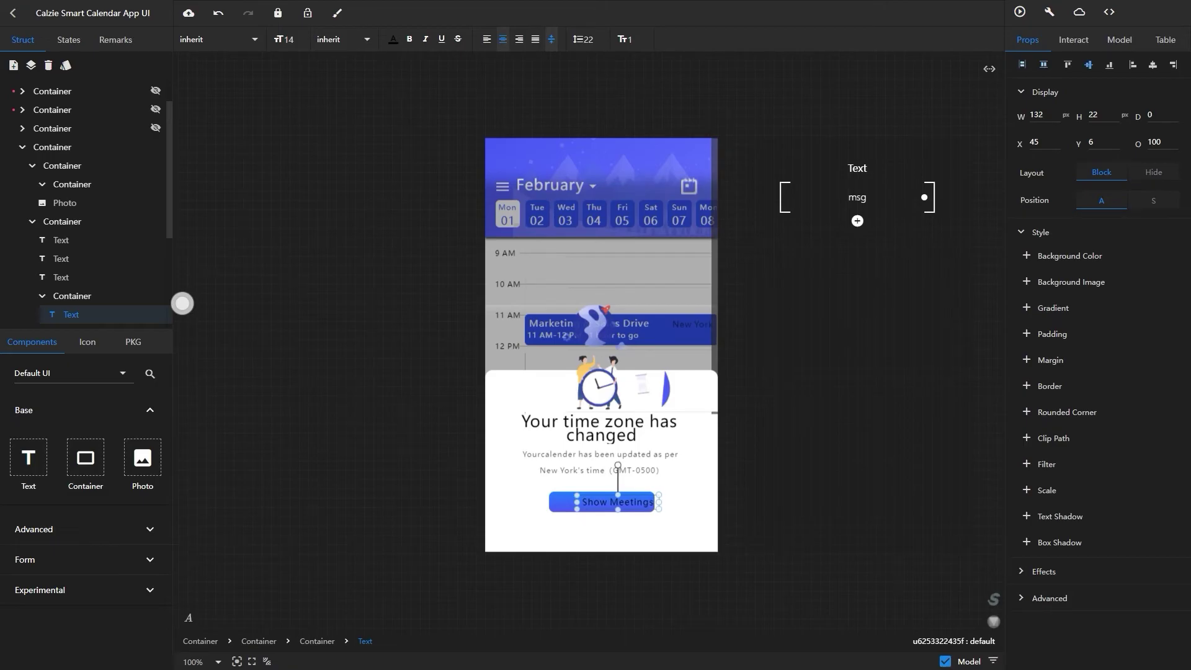
left_click(1153, 65)
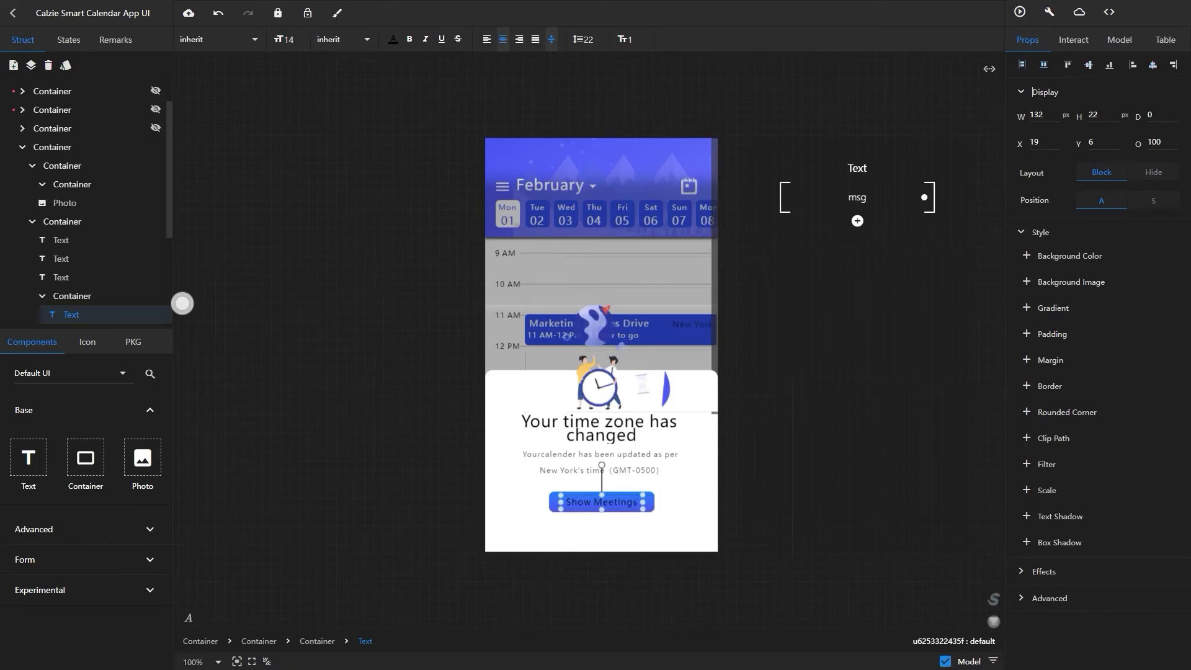
- Change the "Show Meetings" text color to white (#FFFFFF)
left_click(393, 39)
left_click(327, 62)
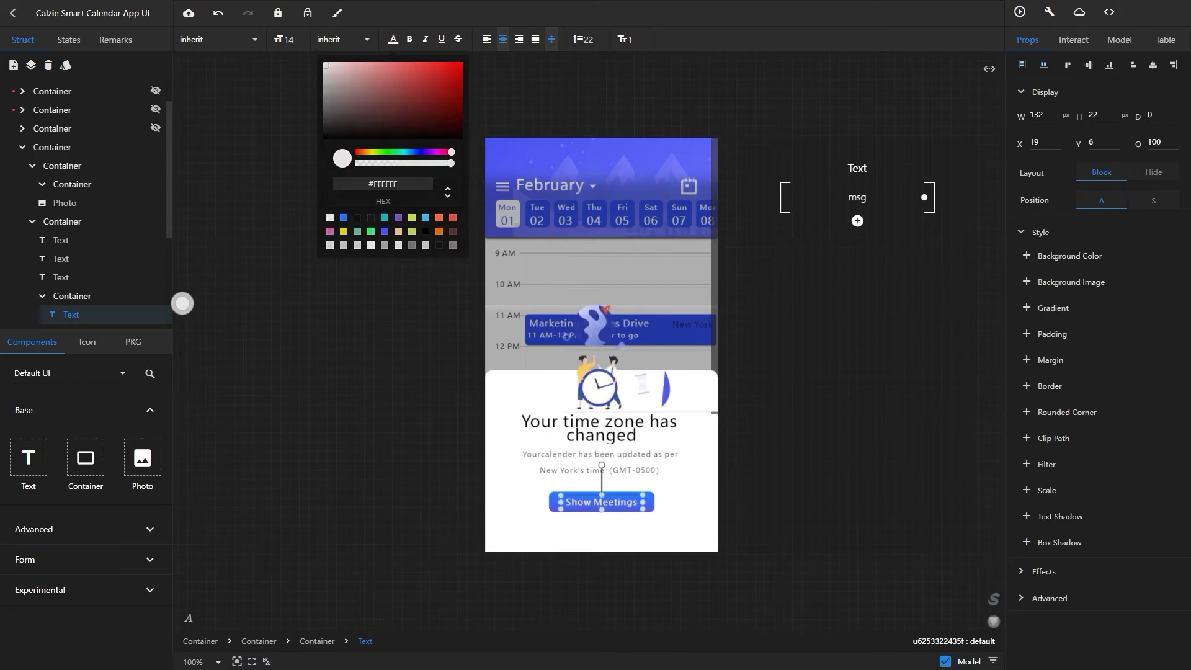
left_click(261, 373)
- Set up State-1 of the global time-zone overlay container with the overlay hidden, and return to its default state
left_click(62, 222)
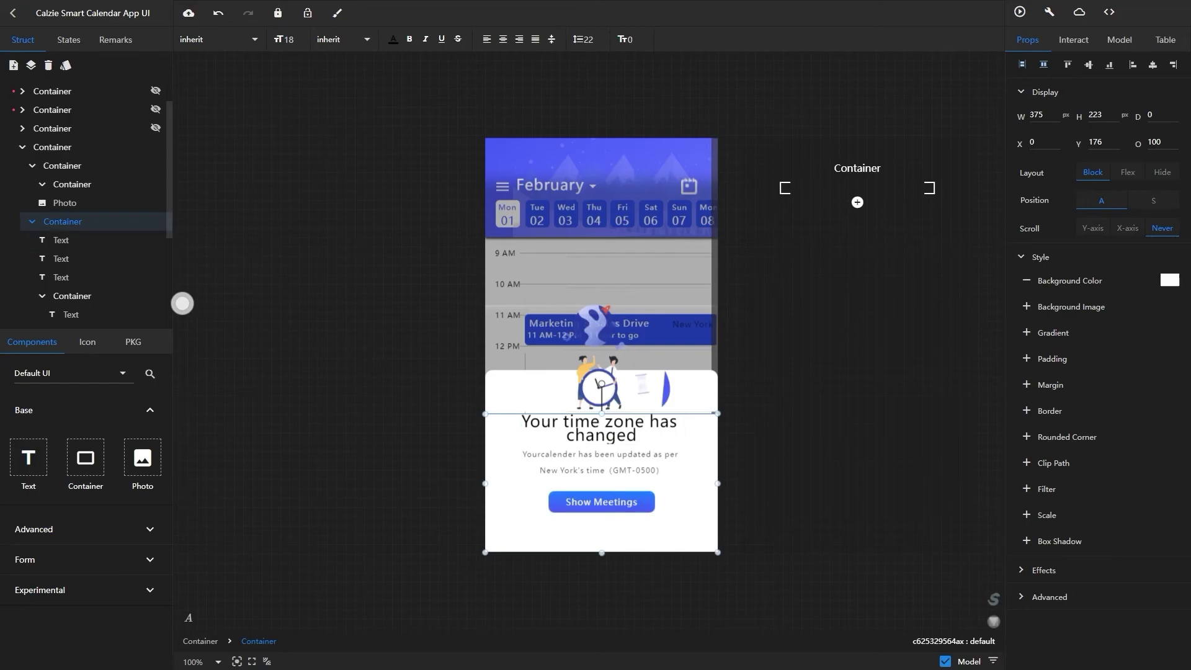
key("Escape")
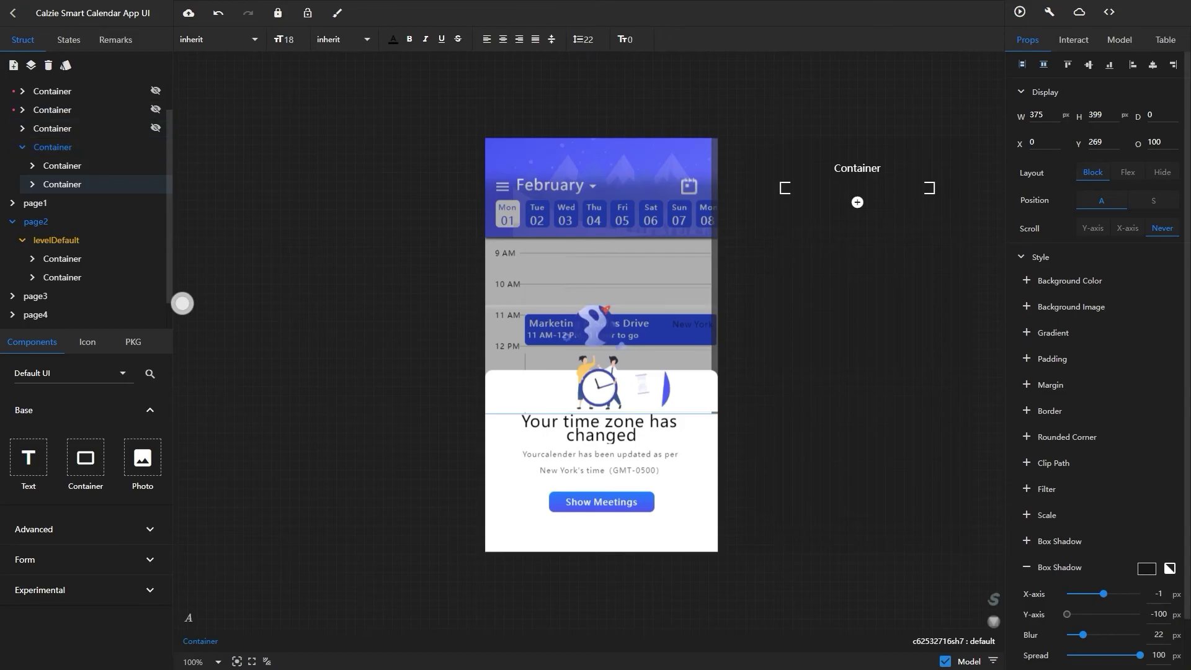
left_click(58, 40)
left_click(37, 118)
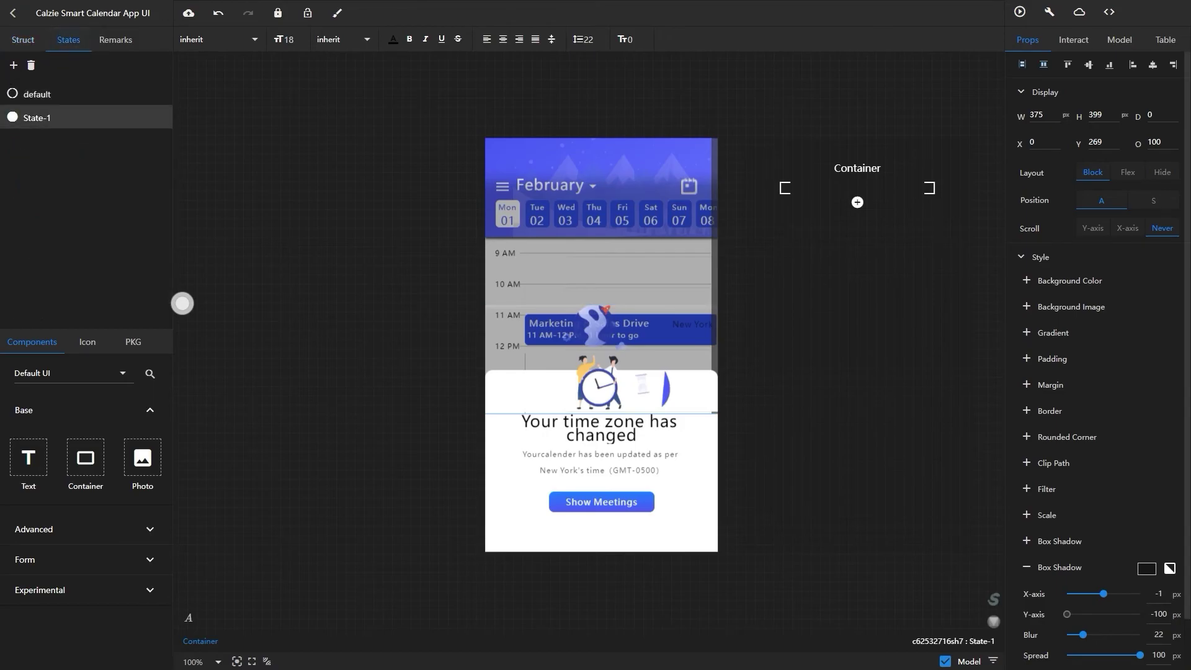
left_click(23, 39)
left_click(156, 146)
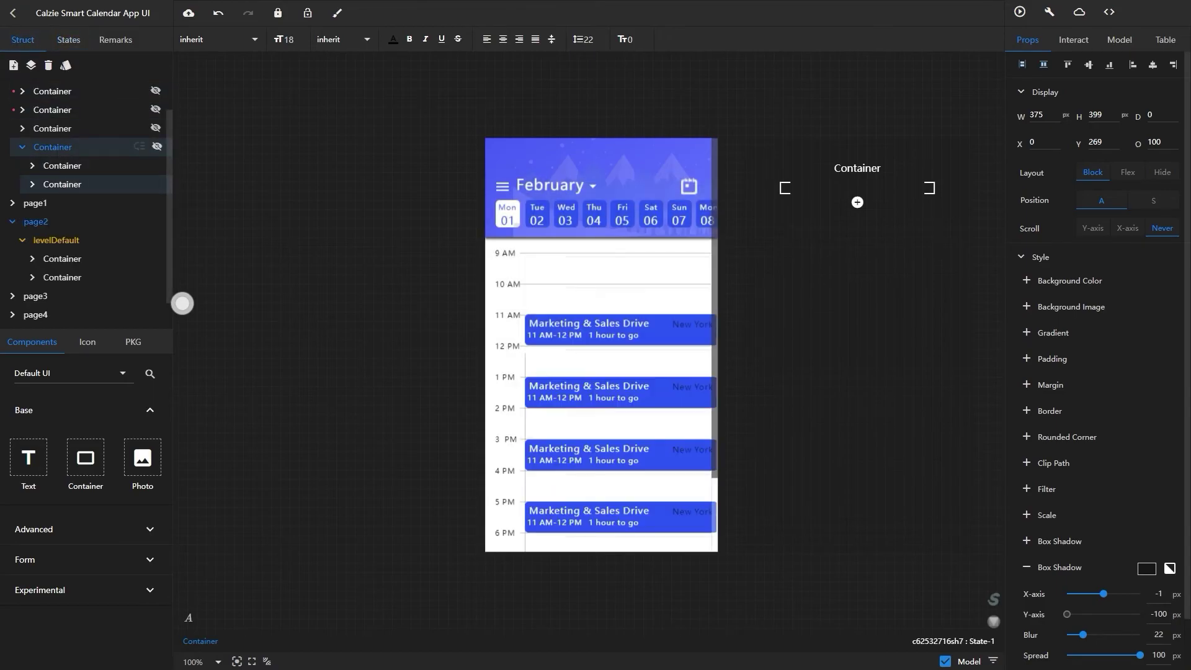
left_click(57, 40)
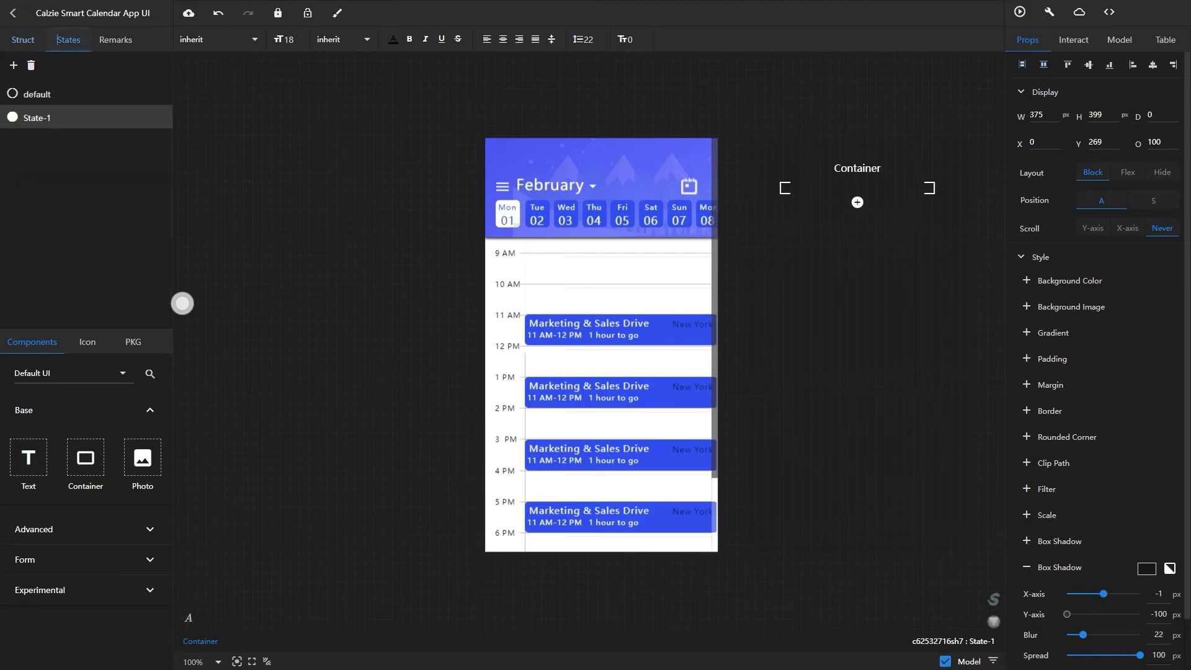
left_click(37, 94)
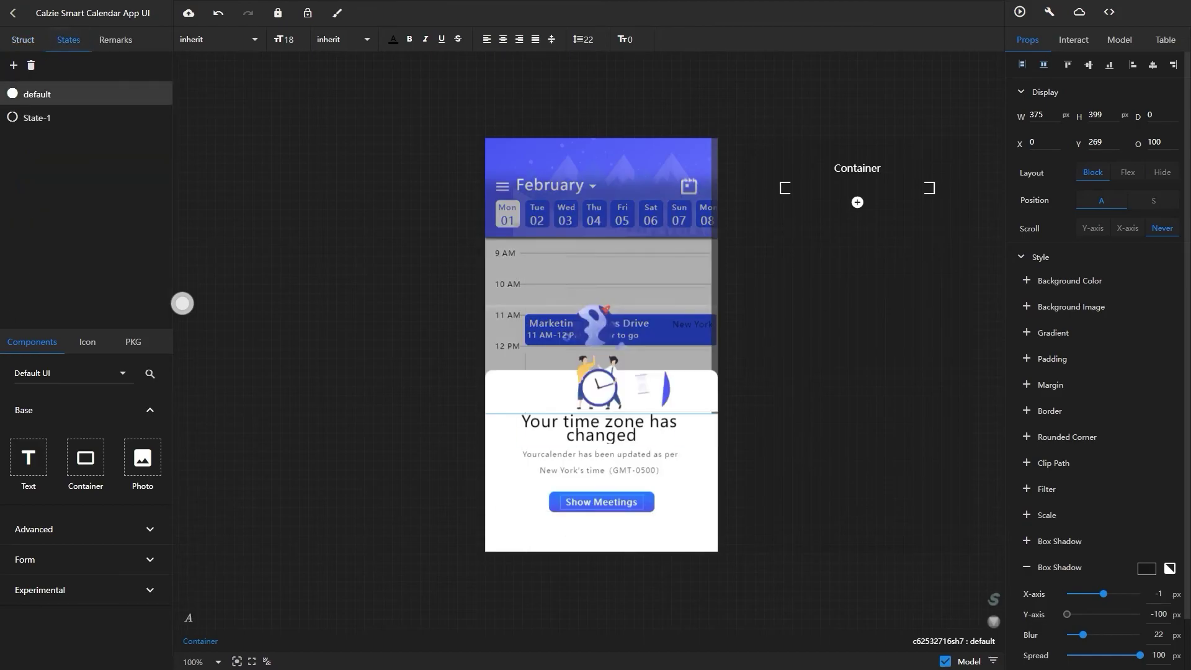
- Add a touchstart interaction with a Toggle State action to the Show Meetings button container
left_click(555, 502)
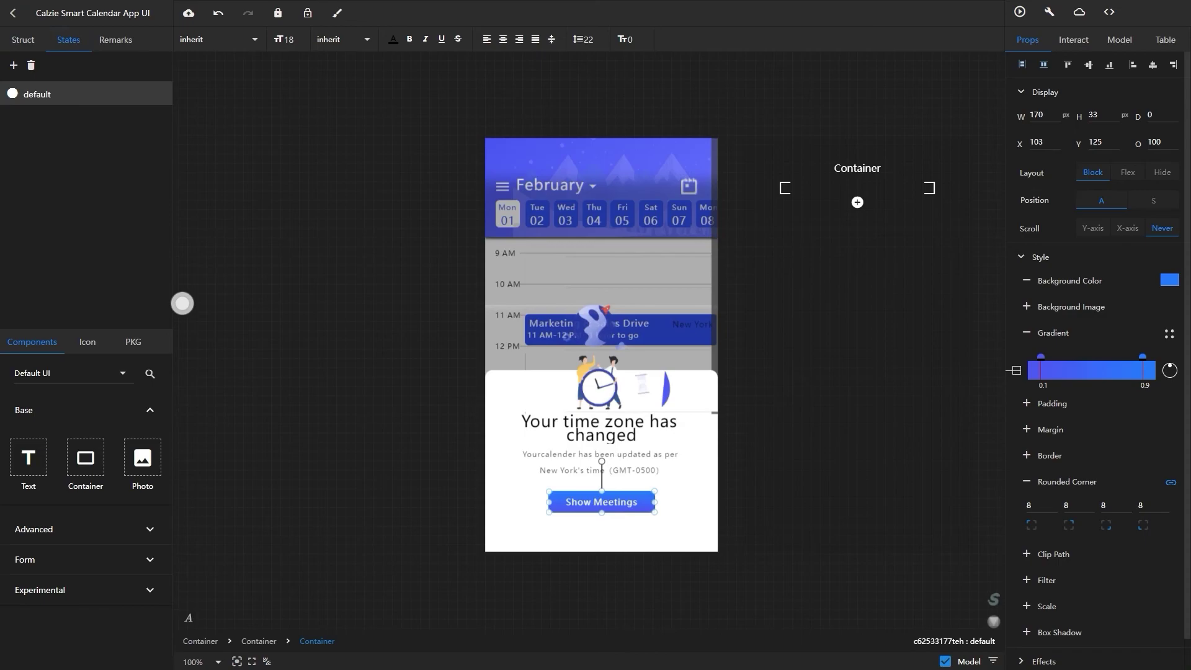
left_click(1073, 39)
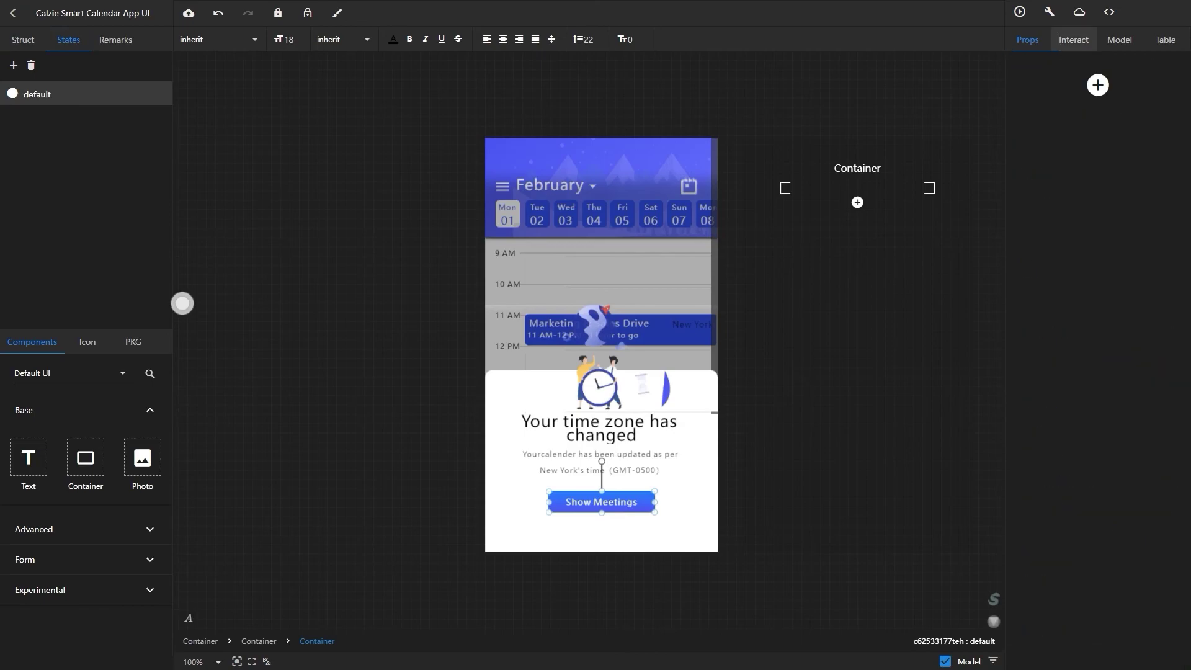
left_click(1098, 85)
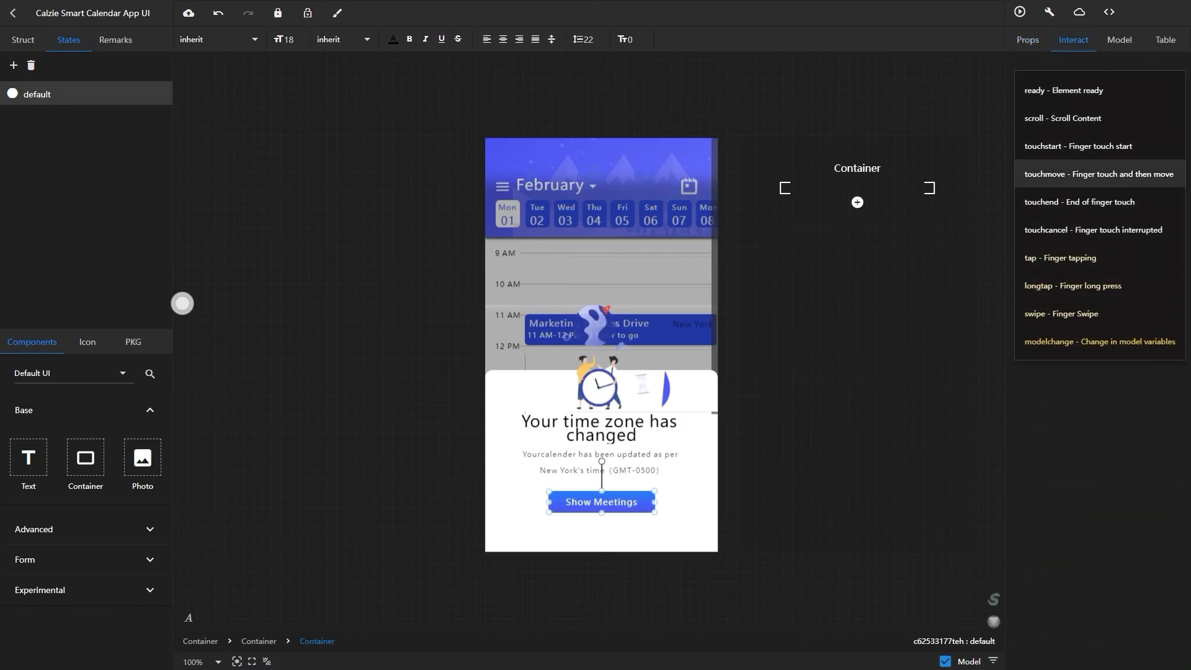
left_click(1077, 145)
left_click(1092, 149)
left_click(907, 196)
- Target the button's Toggle State action at the global overlay container and set its state to State-1
left_click(1111, 202)
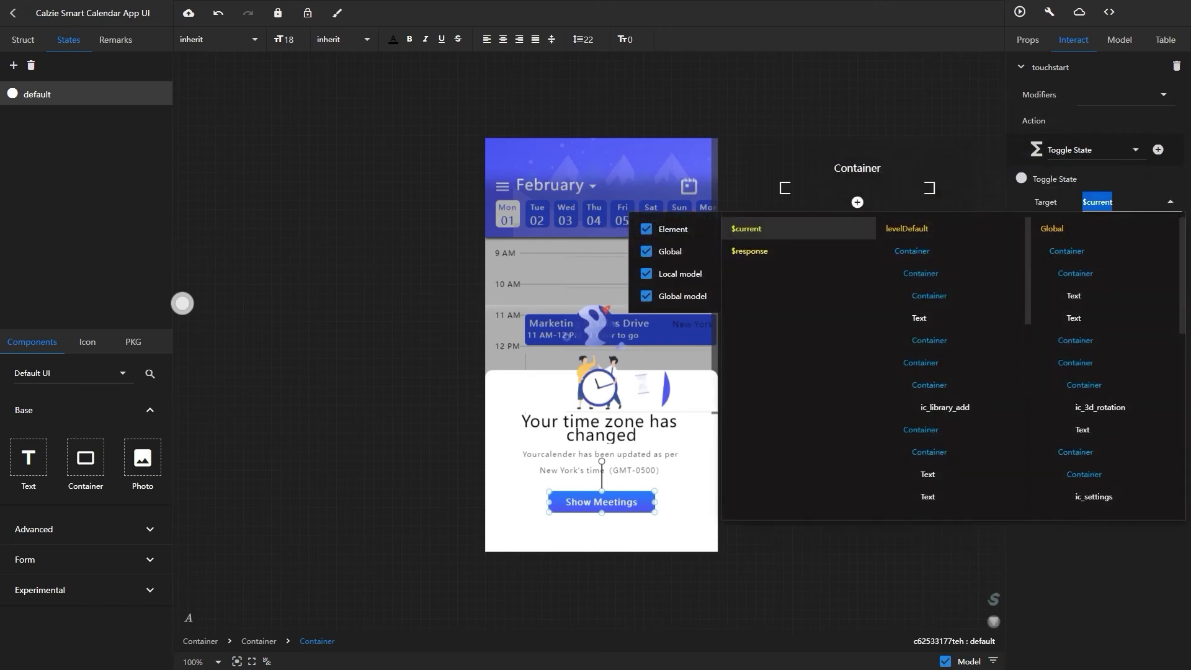
scroll(1106, 476, "down", 3)
left_click(22, 39)
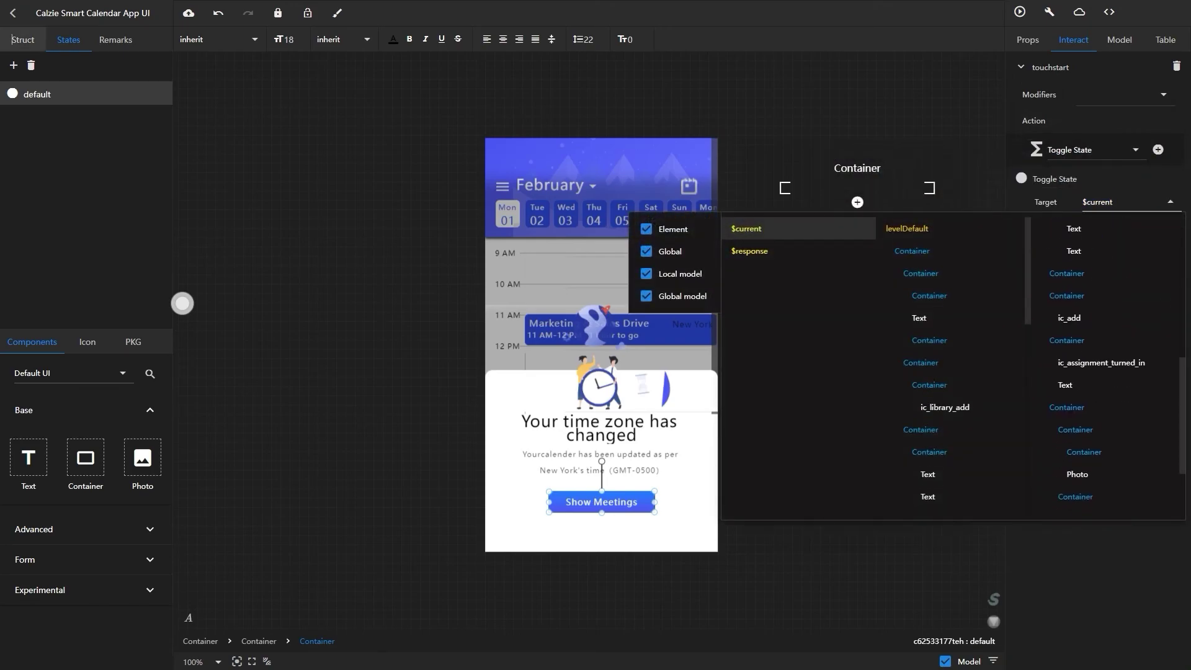
scroll(87, 180, "up", 1)
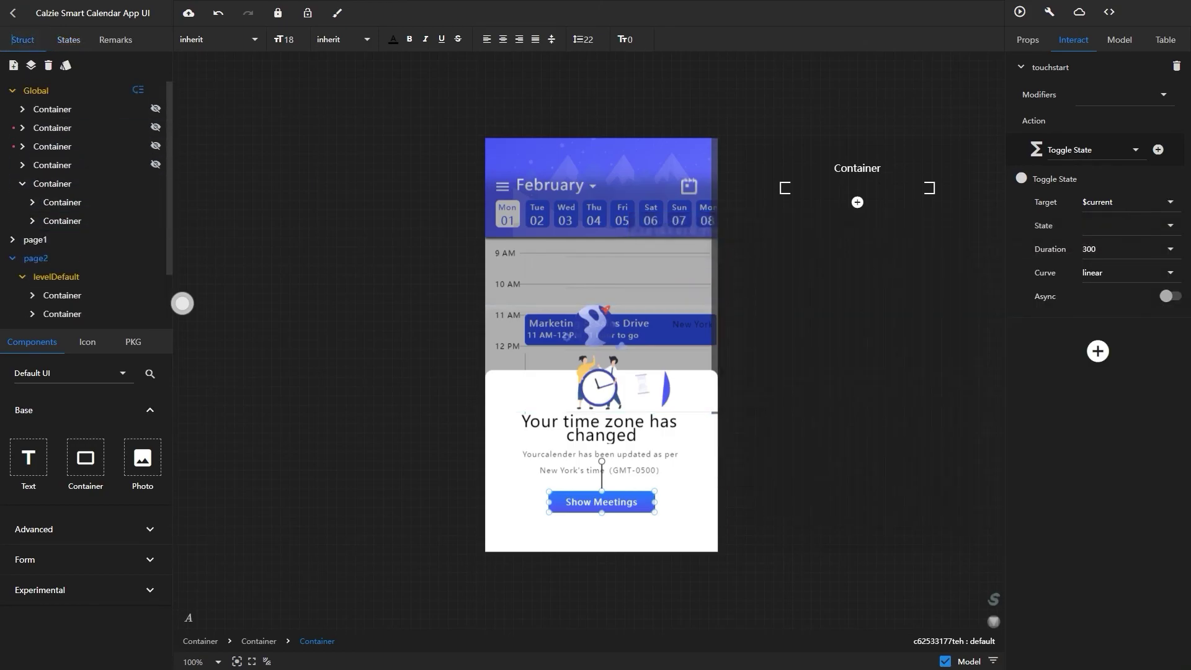
left_click(1131, 201)
scroll(1106, 385, "down", 4)
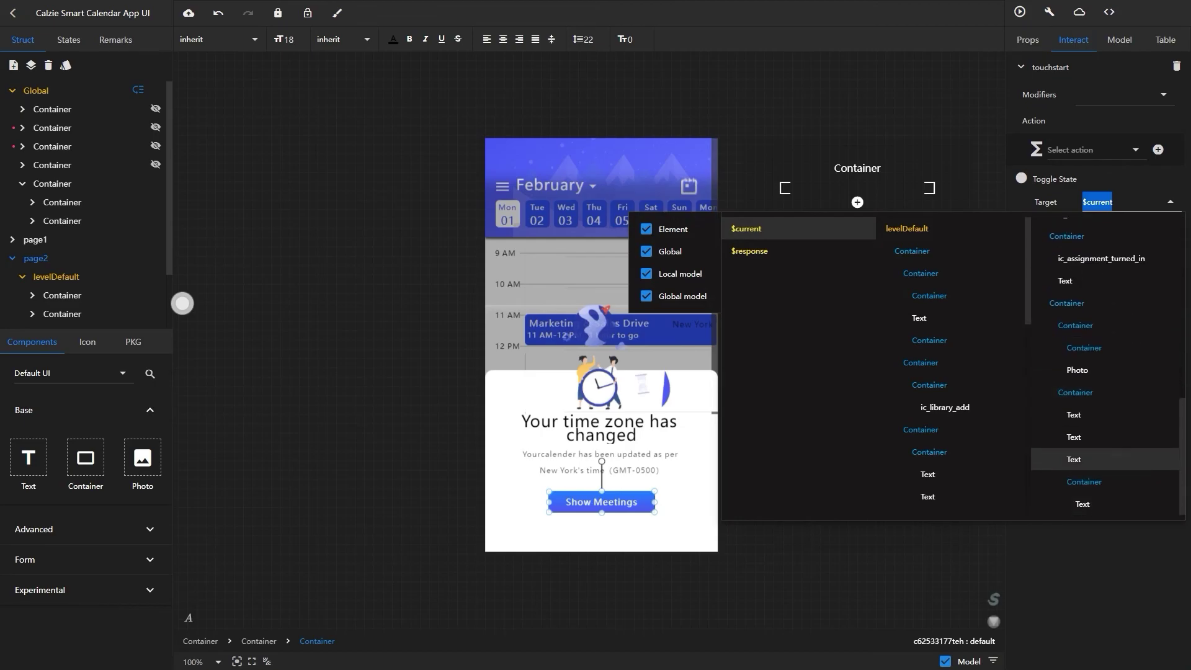
scroll(1105, 459, "up", 2)
left_click(1105, 392)
left_click(1126, 225)
left_click(1105, 255)
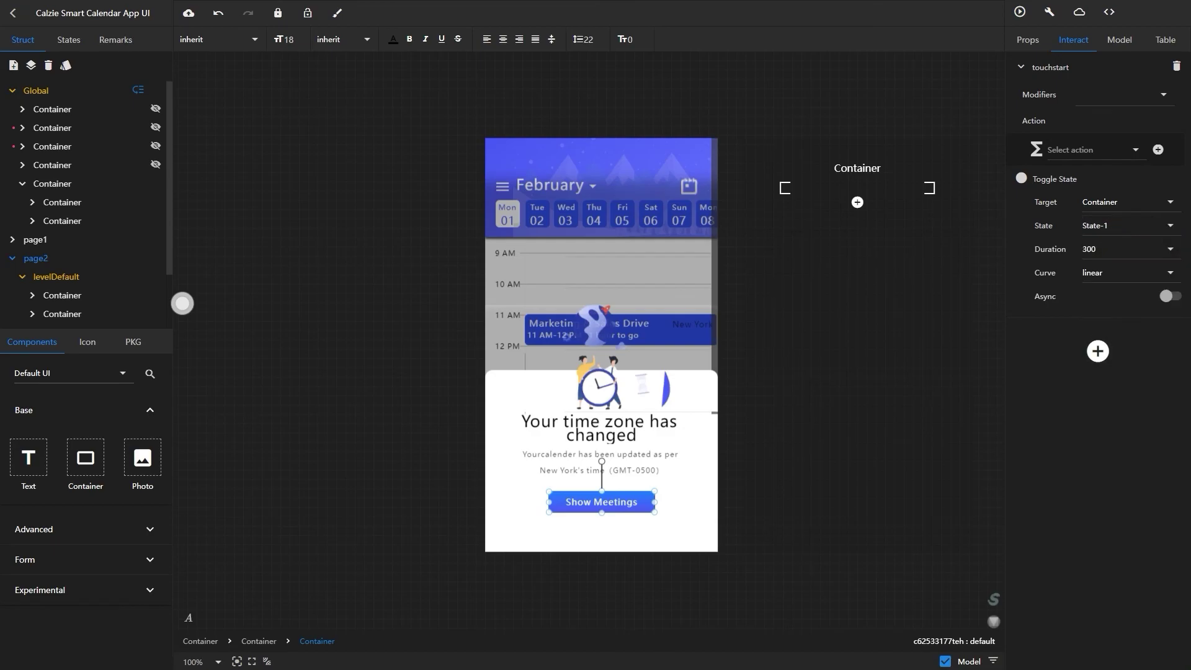
- Preview the app, test the Show Meetings button, and exit the preview
left_click(1020, 11)
left_click(590, 555)
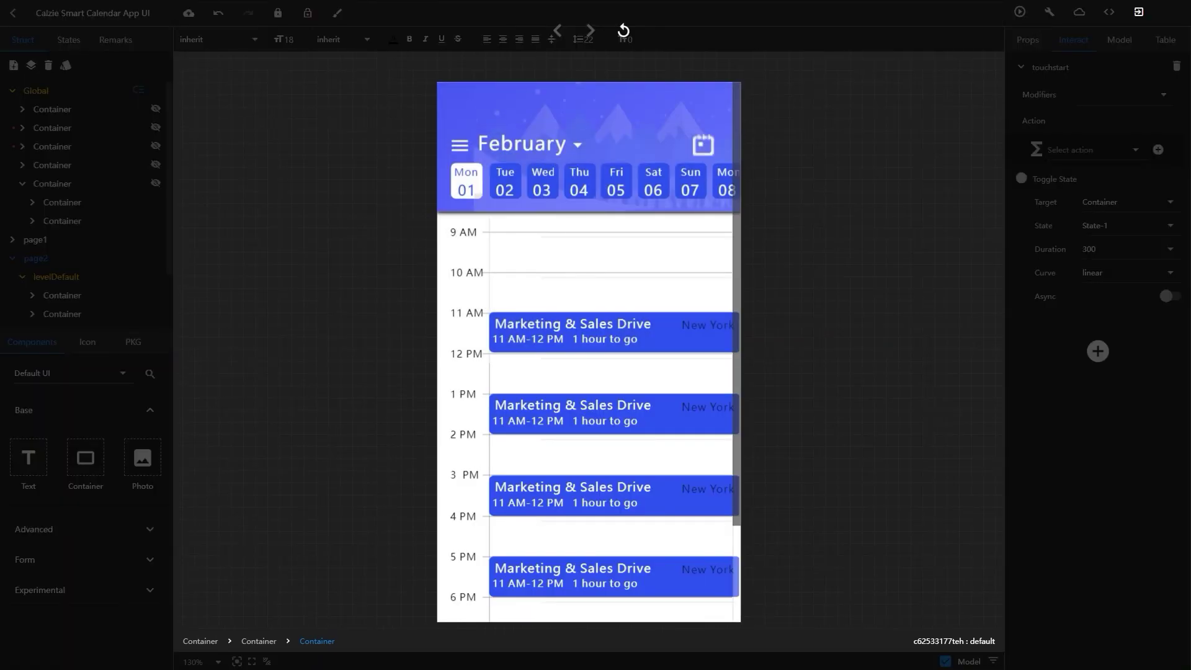
left_click(1139, 11)
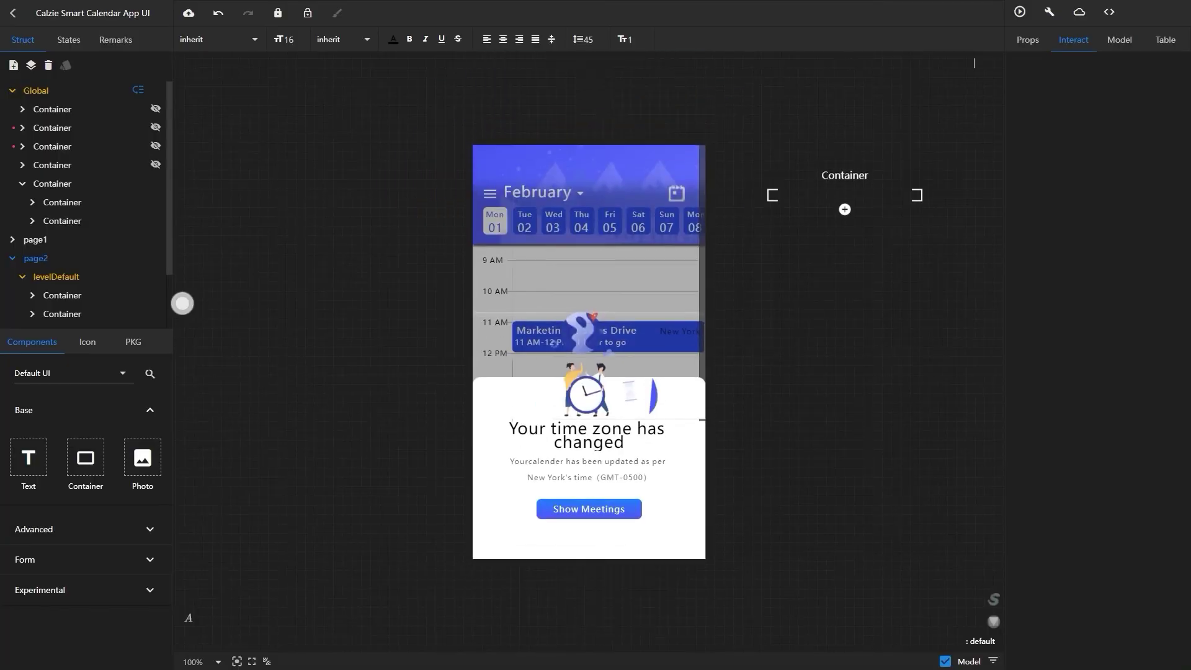